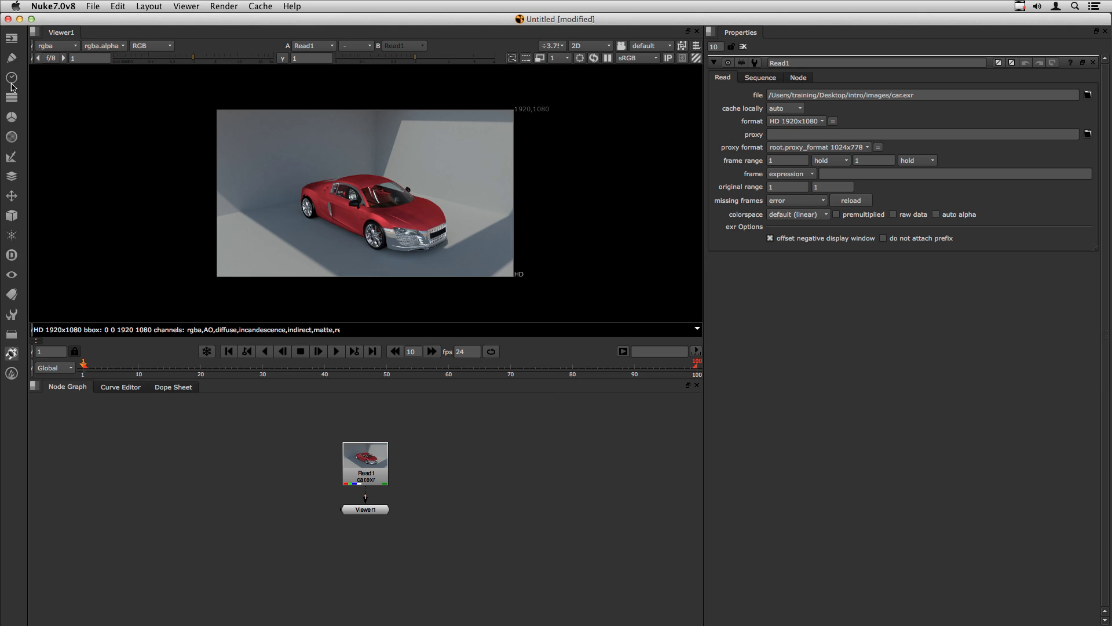
- Look through the available Image, Draw and Transform nodes and the Viewer pane's layout options
left_click(14, 44)
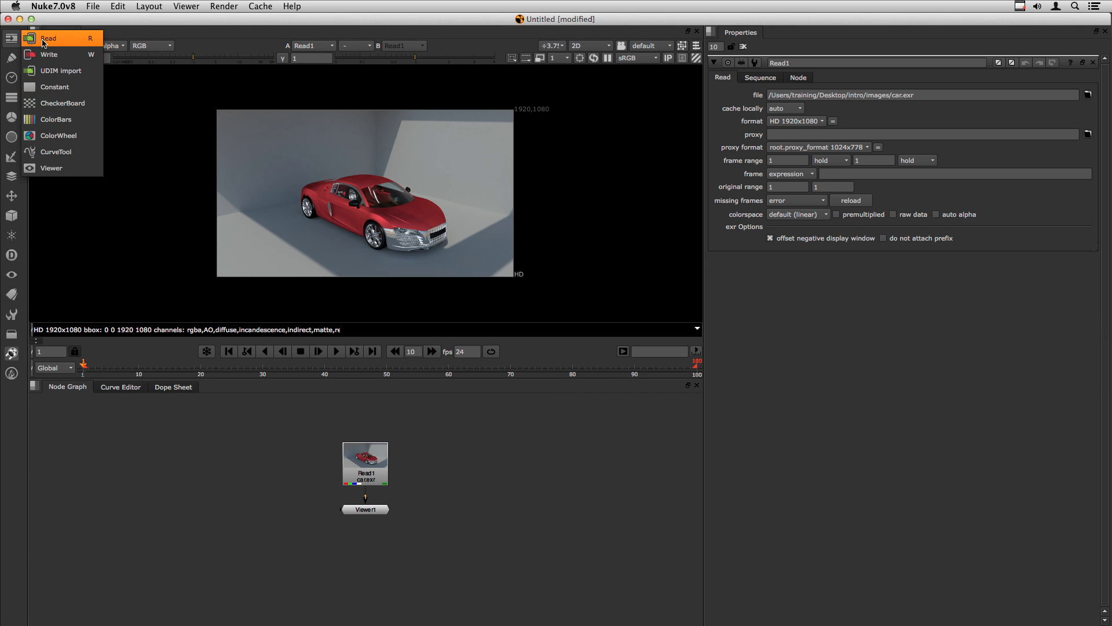
left_click(11, 43)
left_click(12, 59)
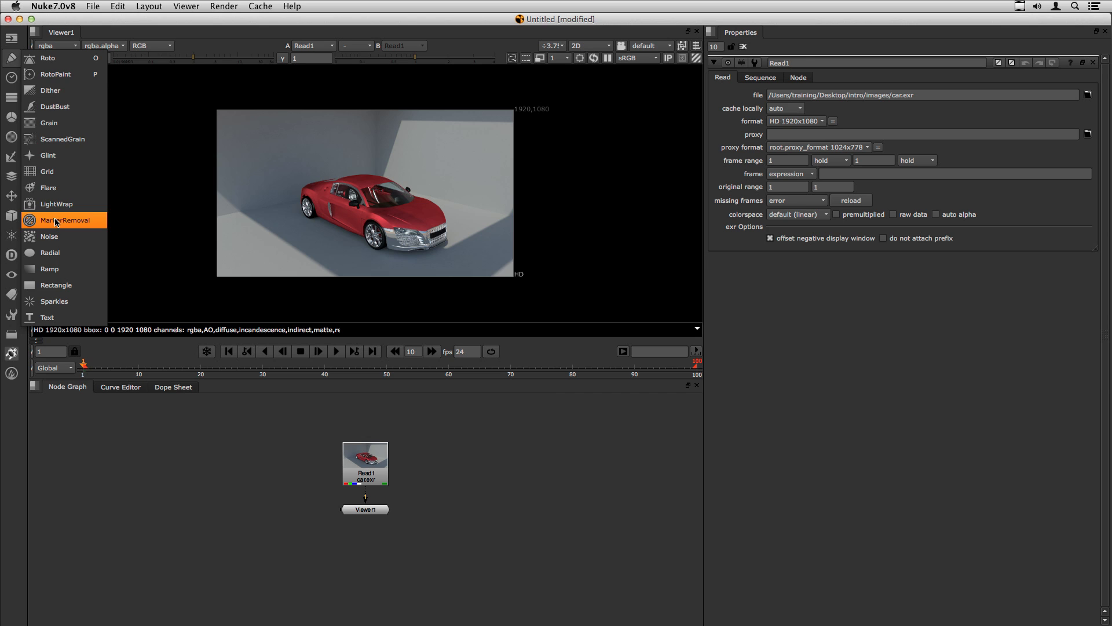
left_click(15, 59)
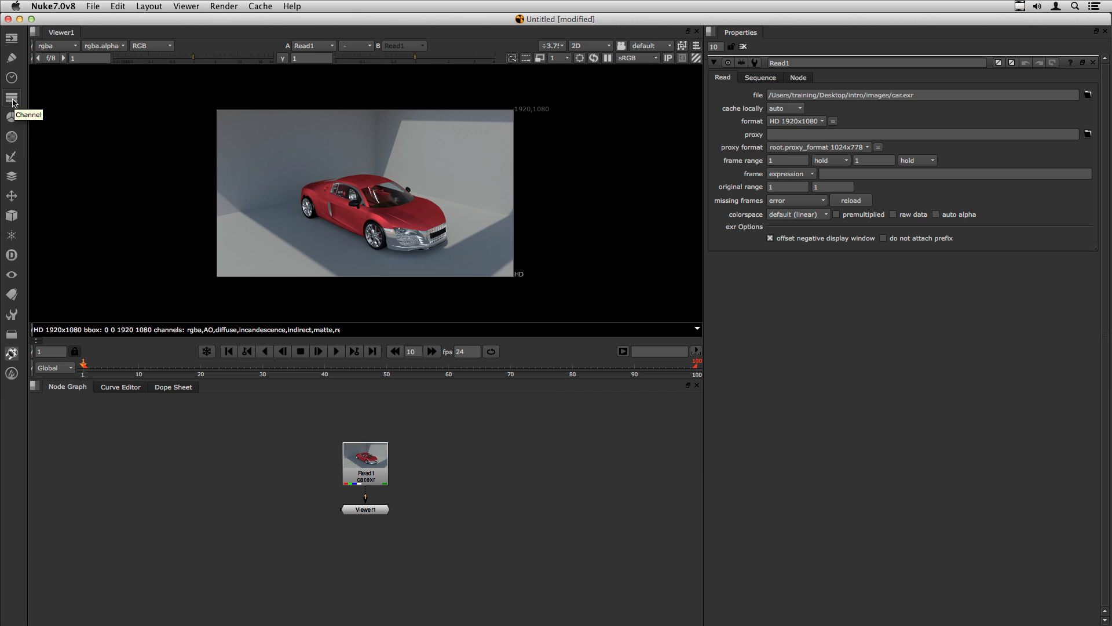
left_click(12, 197)
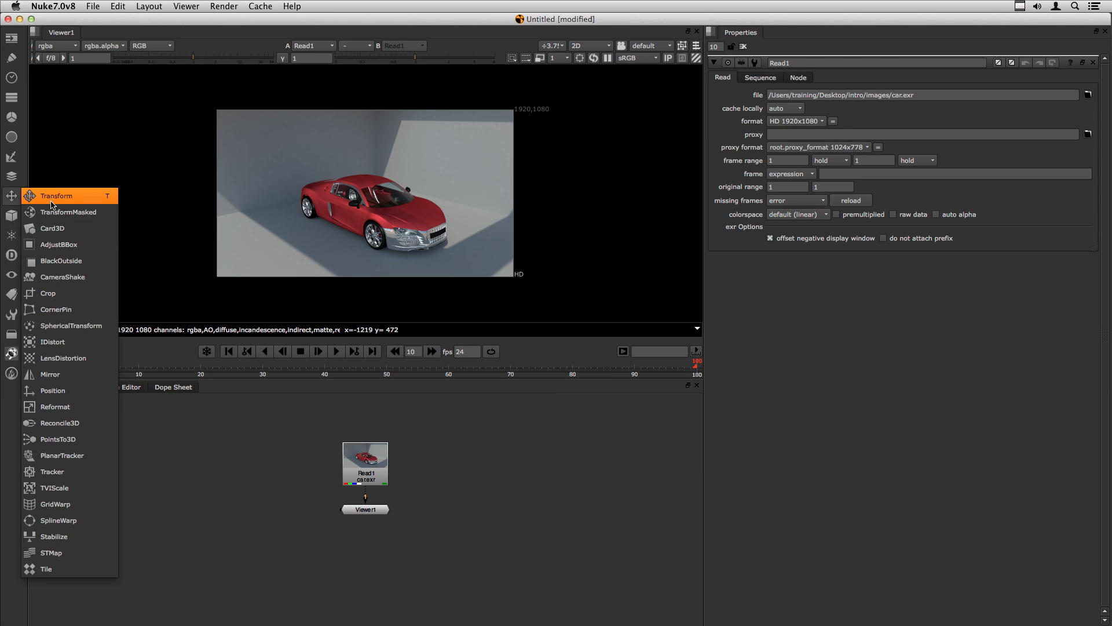
left_click(187, 443)
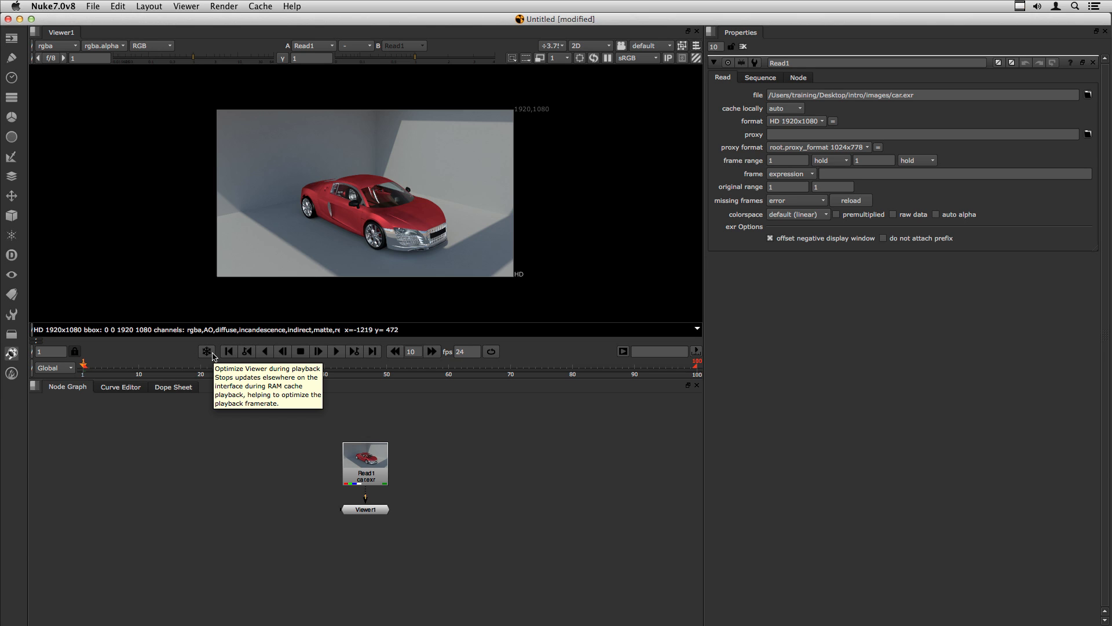
left_click(95, 8)
left_click(249, 97)
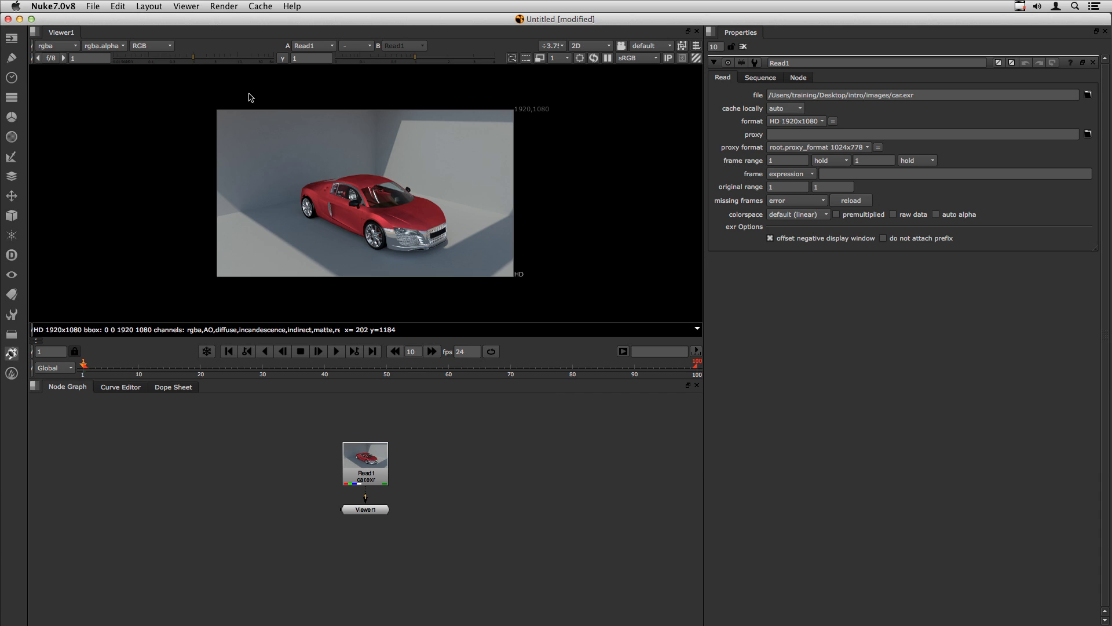
left_click(36, 33)
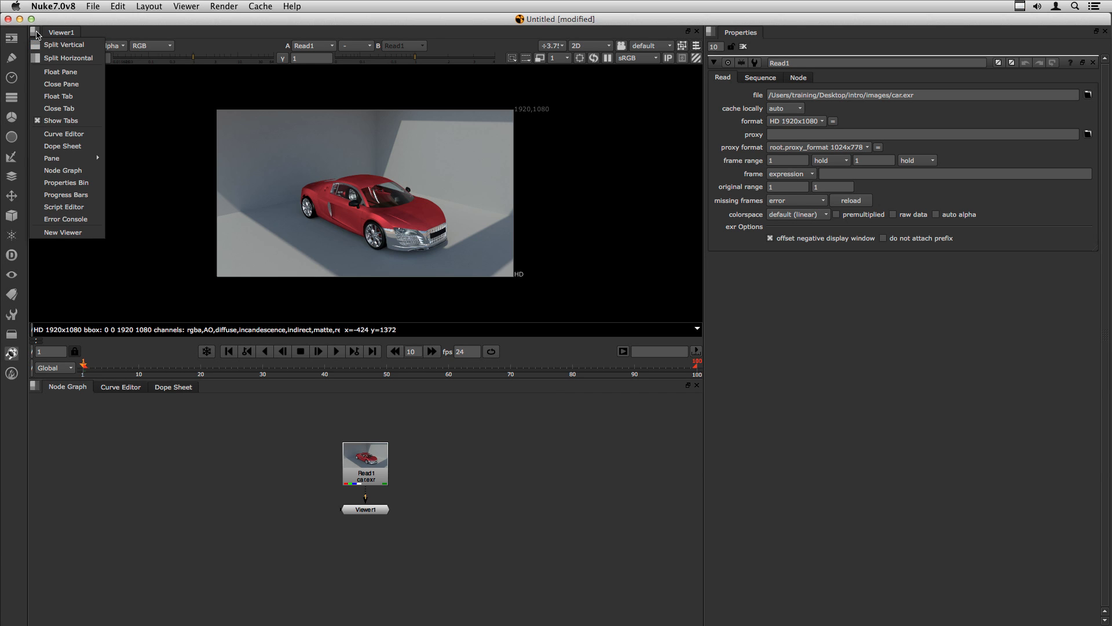
left_click(36, 33)
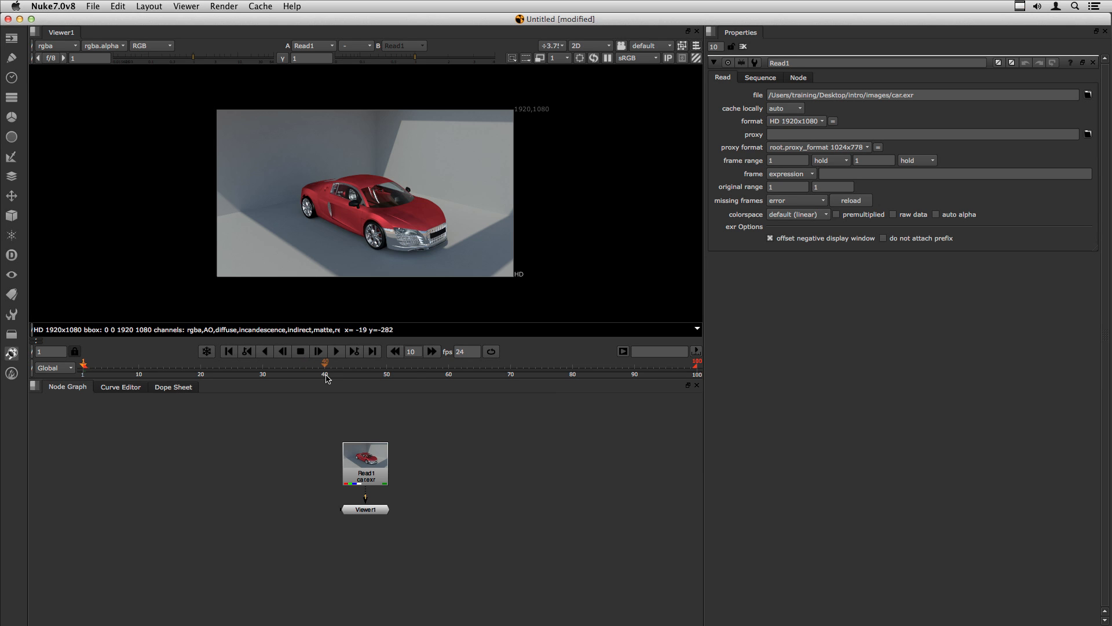
- Enlarge the Viewer pane by moving its borders with the Node Graph and Properties panes outward
left_click_drag(328, 380, 342, 404)
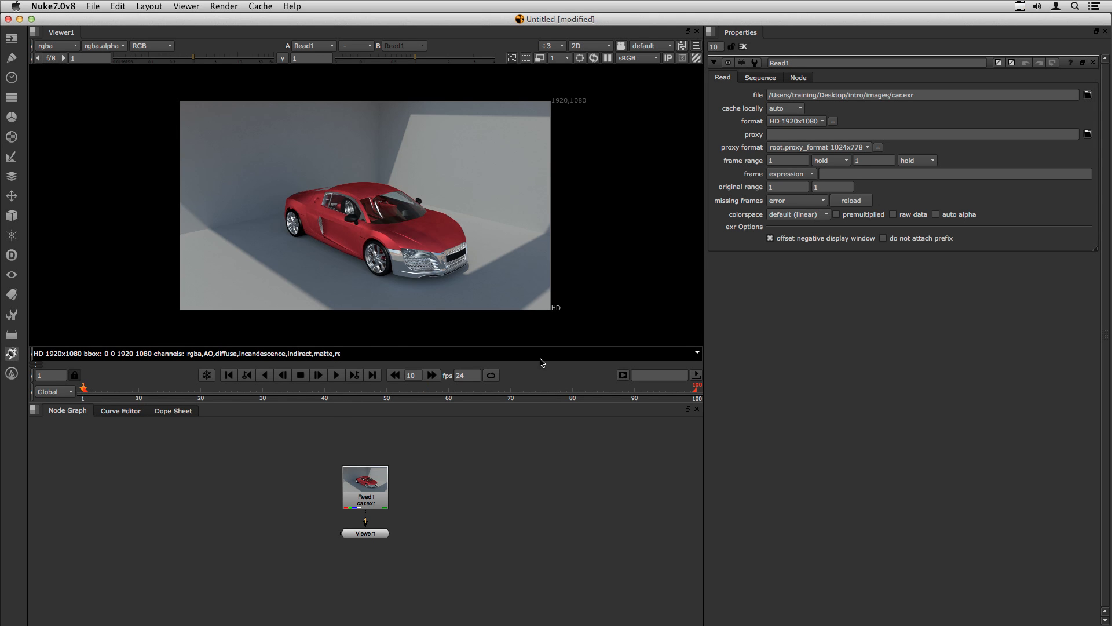
left_click_drag(703, 309, 758, 315)
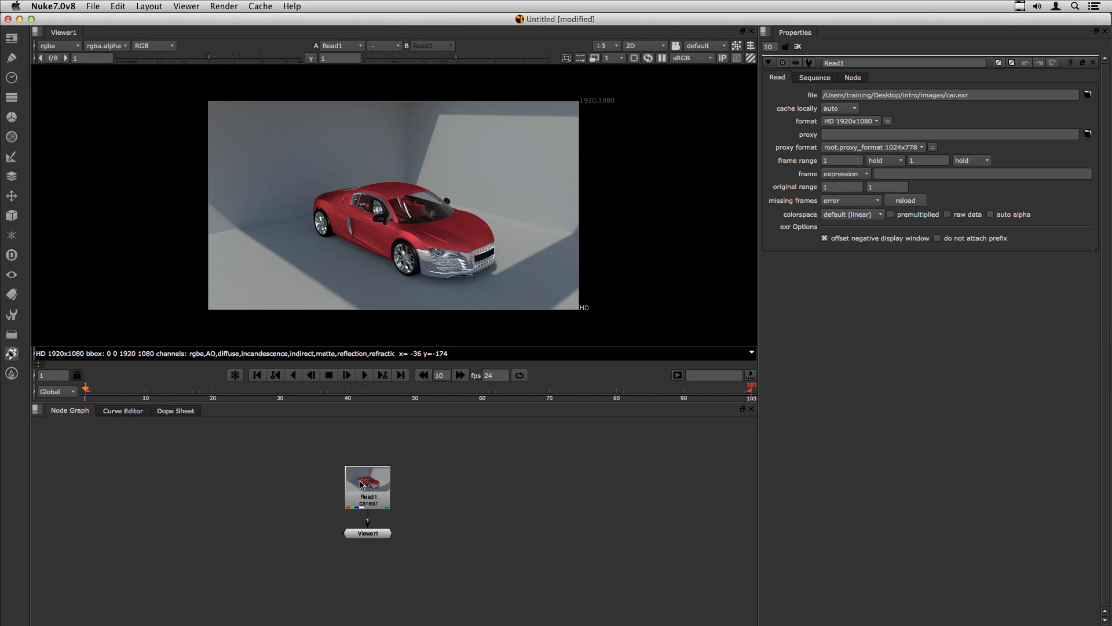
- Examine the Read1 node and its properties, and view the Curve Editor and Dope Sheet before returning to the Node Graph
scroll(377, 490, "up", 3)
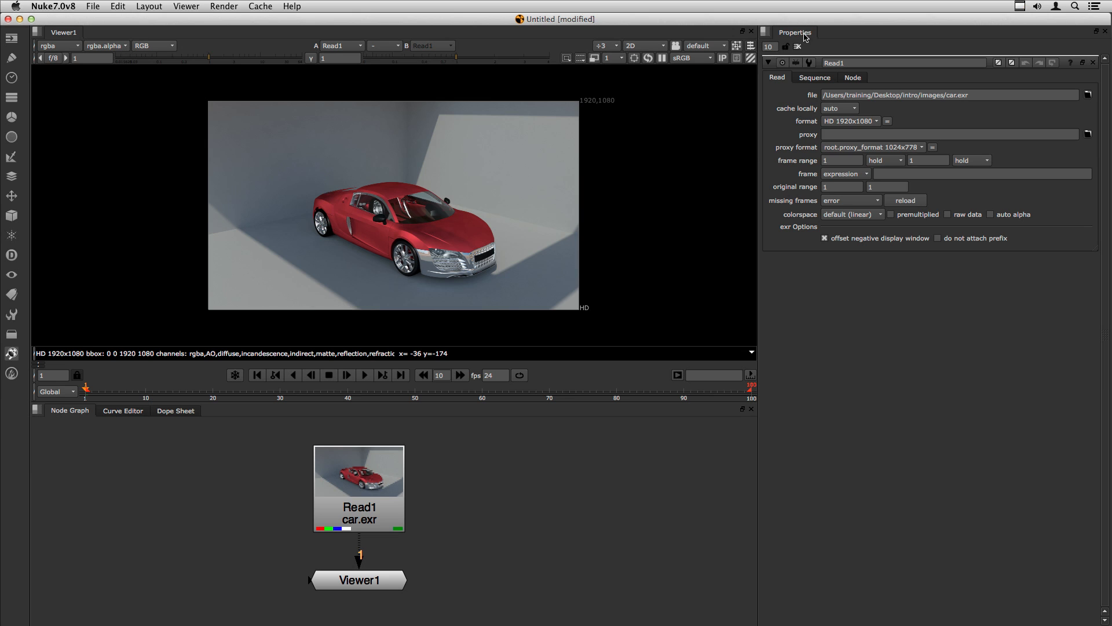
left_click(382, 477)
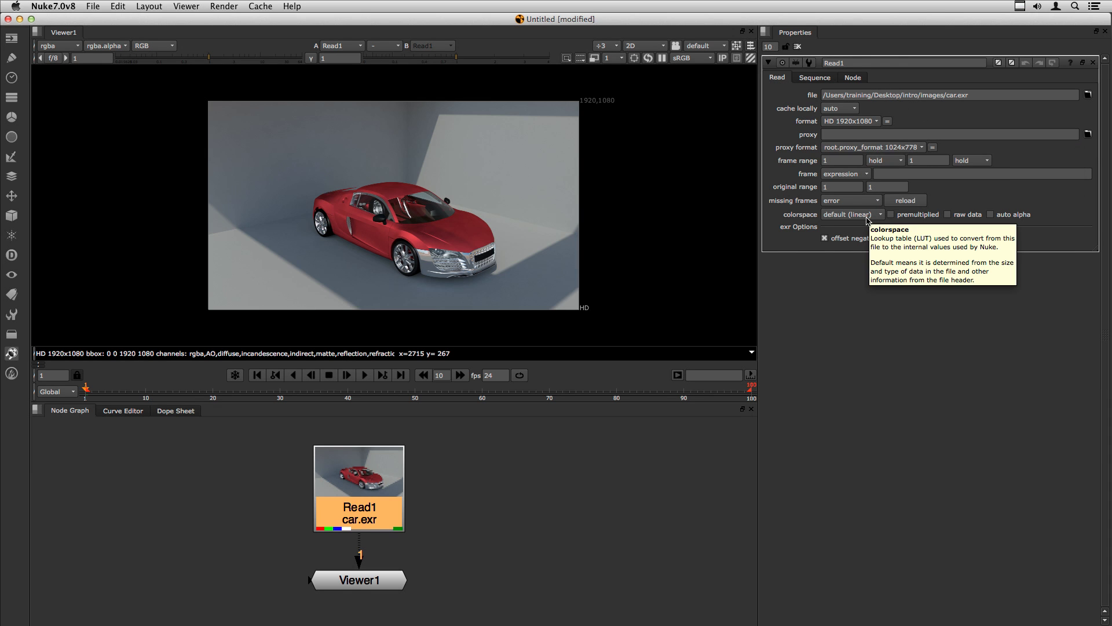
left_click(636, 473)
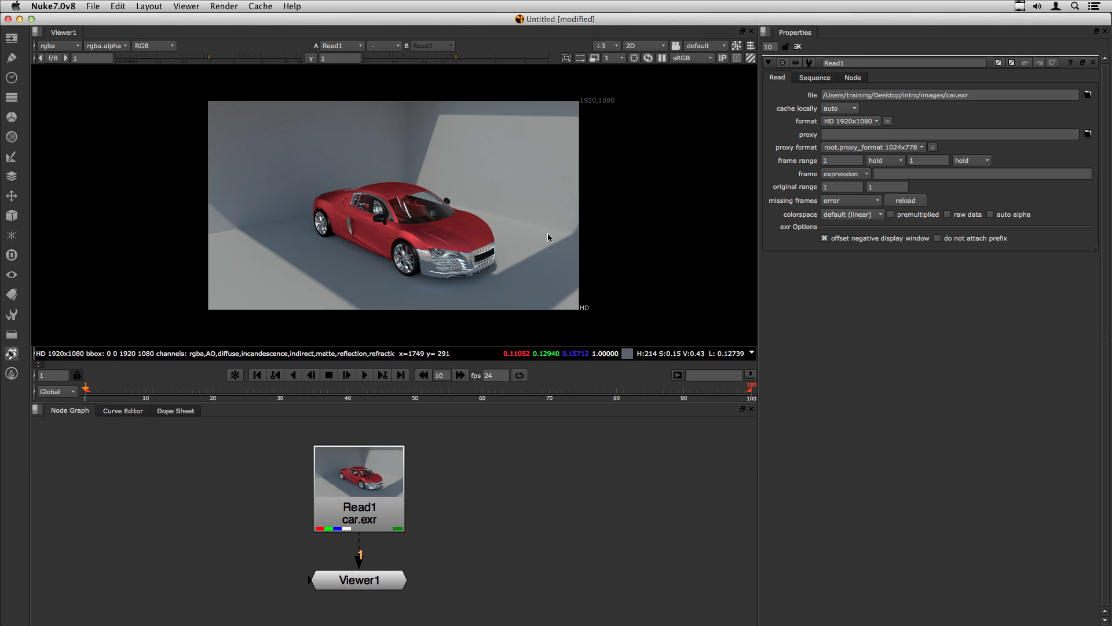
left_click(132, 412)
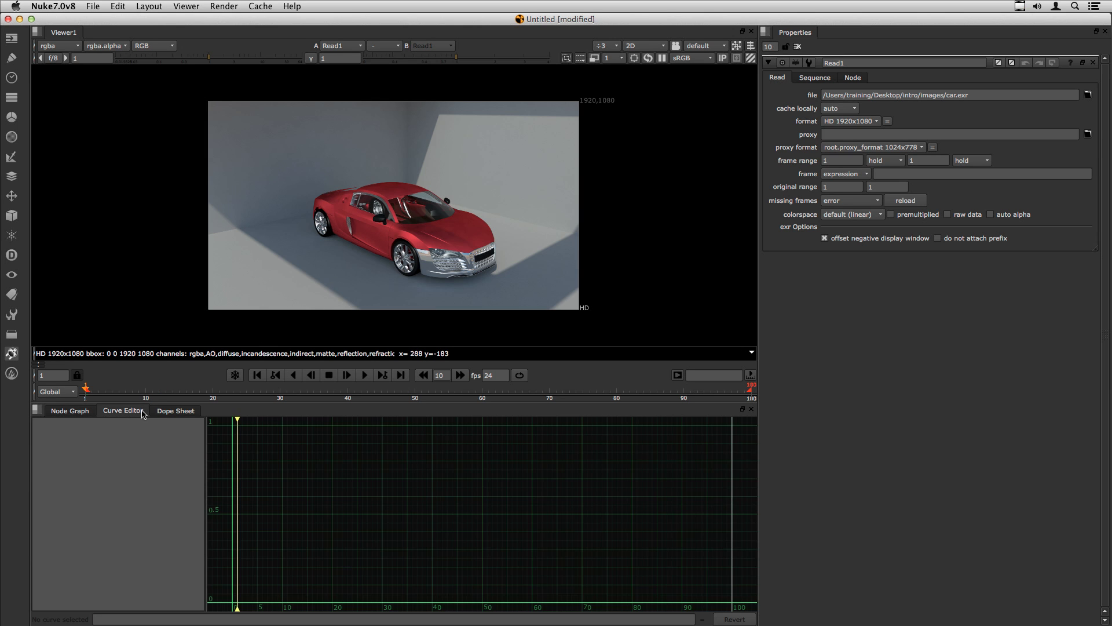
left_click(166, 413)
left_click(71, 411)
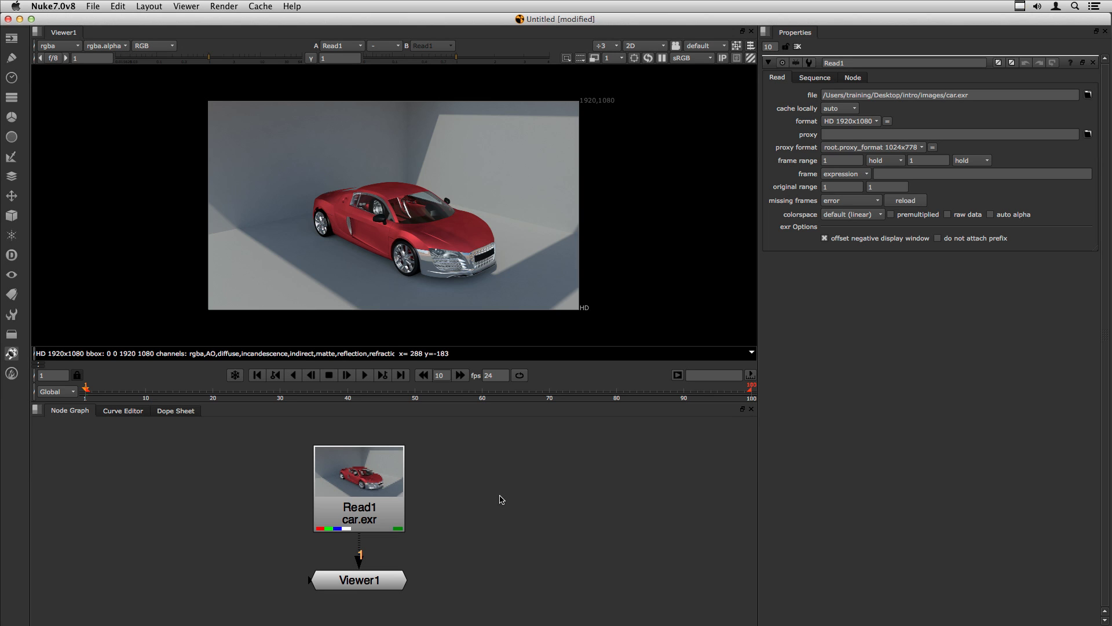
- Pan and zoom around the Node Graph and the Viewer to examine the nodes and the car image
middle_click_drag(502, 500, 407, 509)
scroll(407, 509, "up", 2)
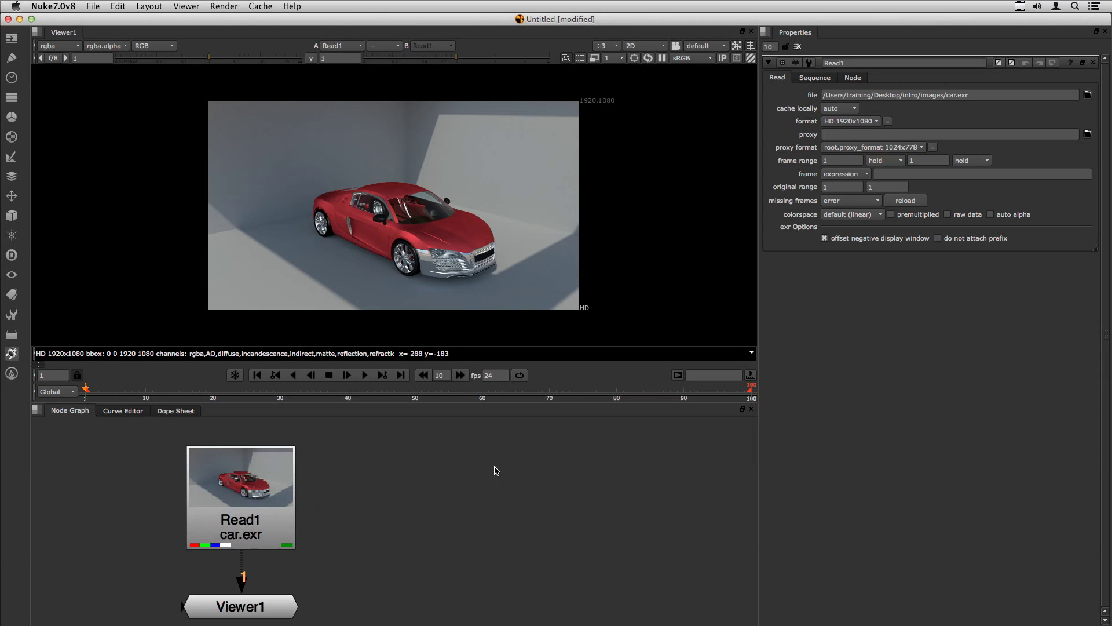
mouse_move(624, 224)
middle_mouse_down()
mouse_move(435, 229)
mouse_move(689, 224)
mouse_move(516, 223)
mouse_move(607, 222)
middle_mouse_up()
scroll(605, 220, "down", 3)
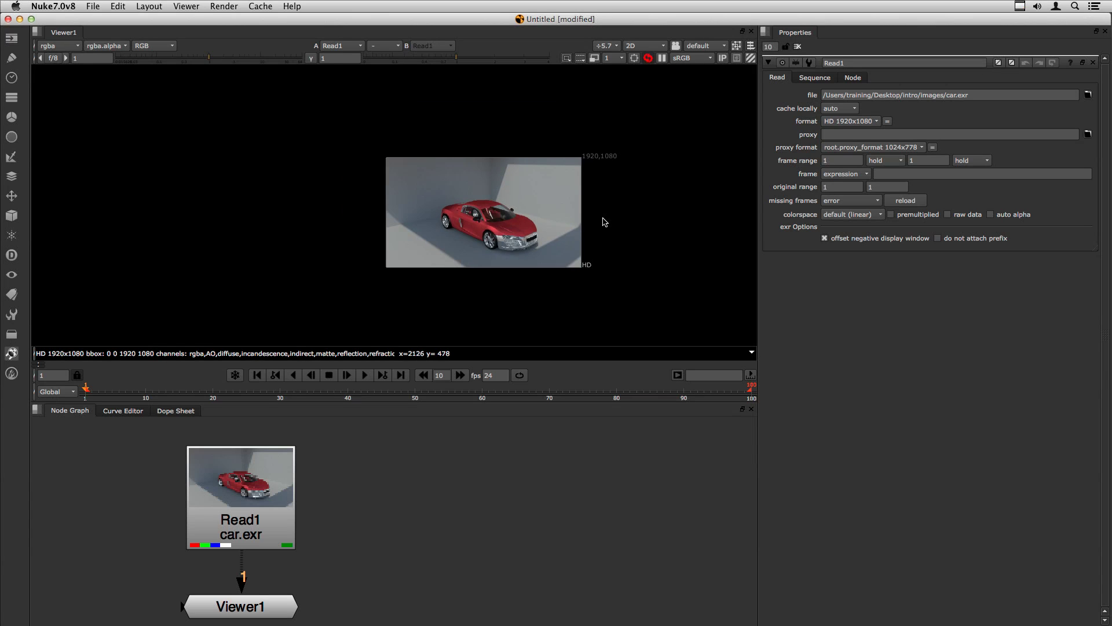
scroll(602, 223, "up", 5)
scroll(605, 222, "down", 1)
scroll(605, 221, "down", 2)
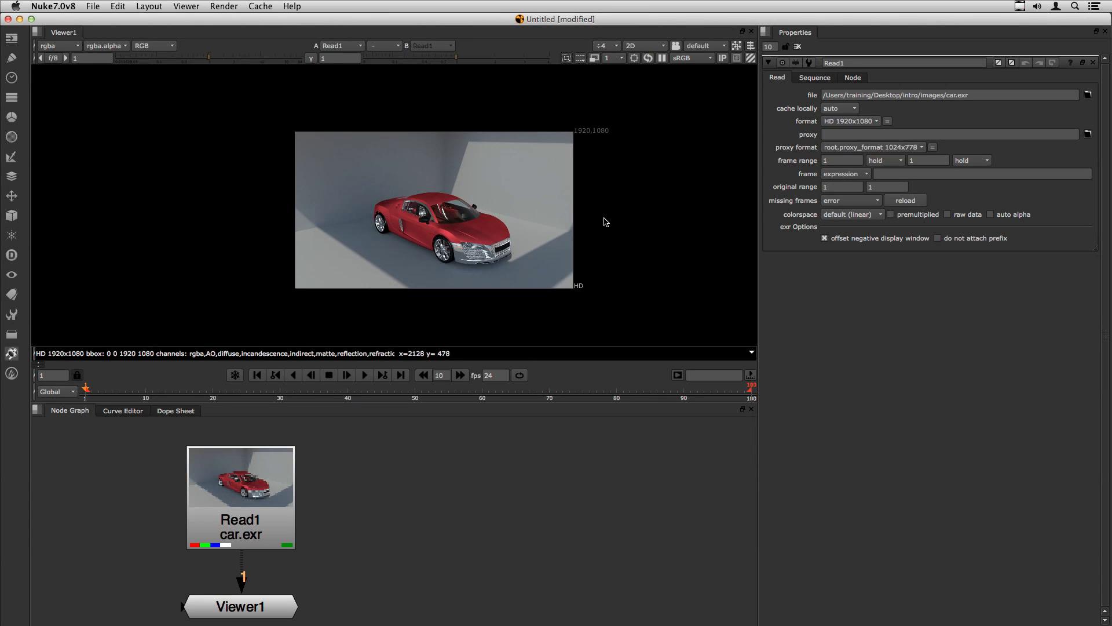
scroll(456, 486, "down", 3)
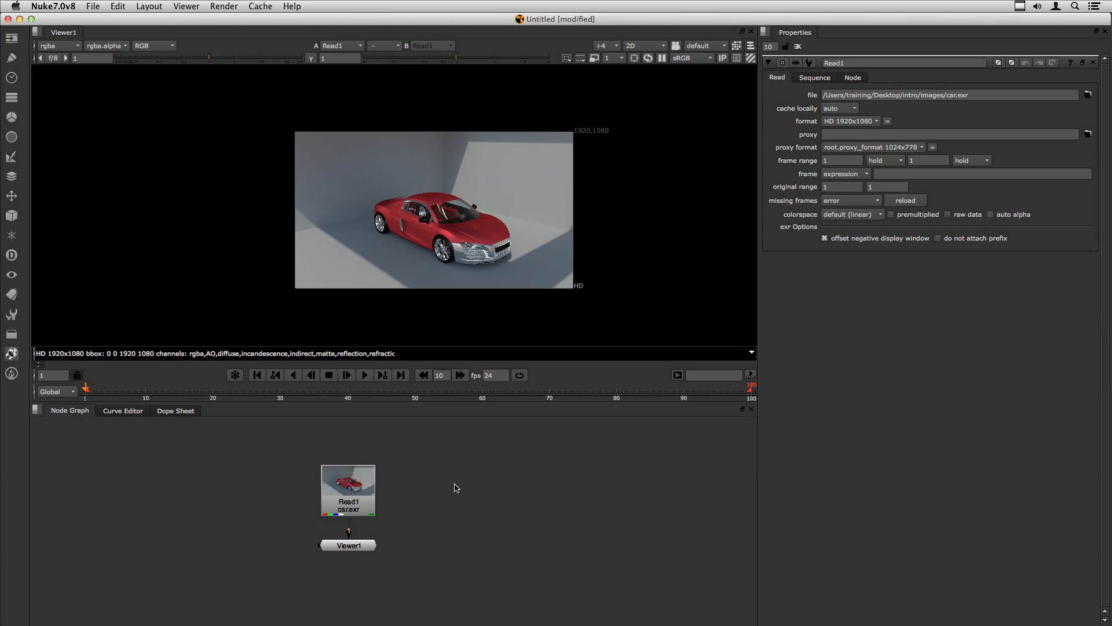
scroll(456, 488, "up", 1)
scroll(457, 488, "down", 3)
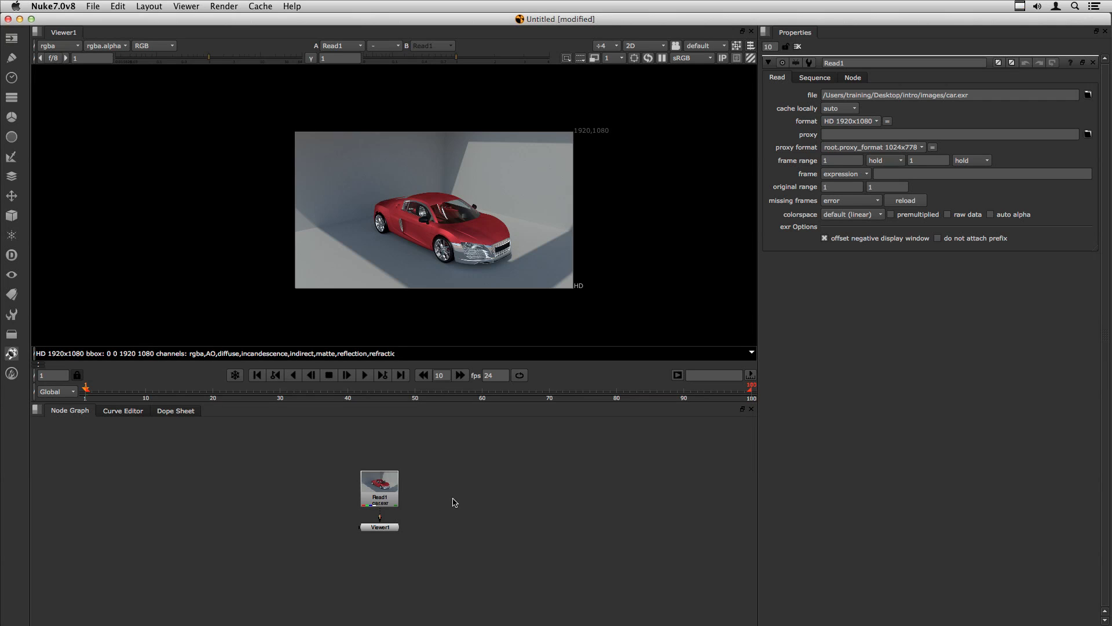
scroll(461, 499, "down", 1)
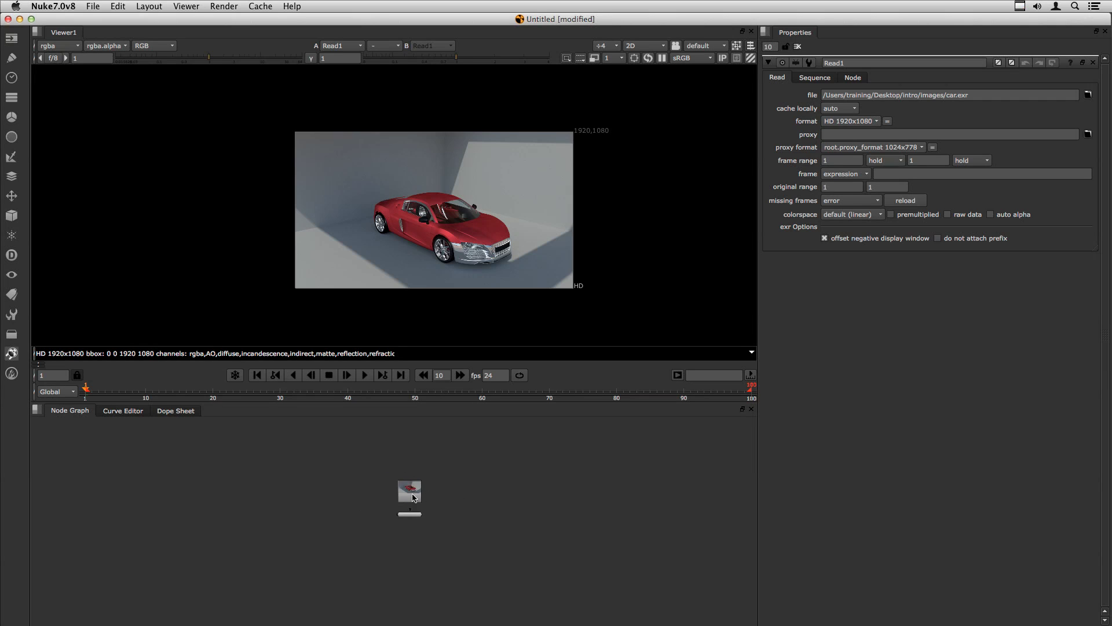
scroll(464, 497, "up", 3)
scroll(468, 494, "down", 1)
scroll(468, 495, "up", 2)
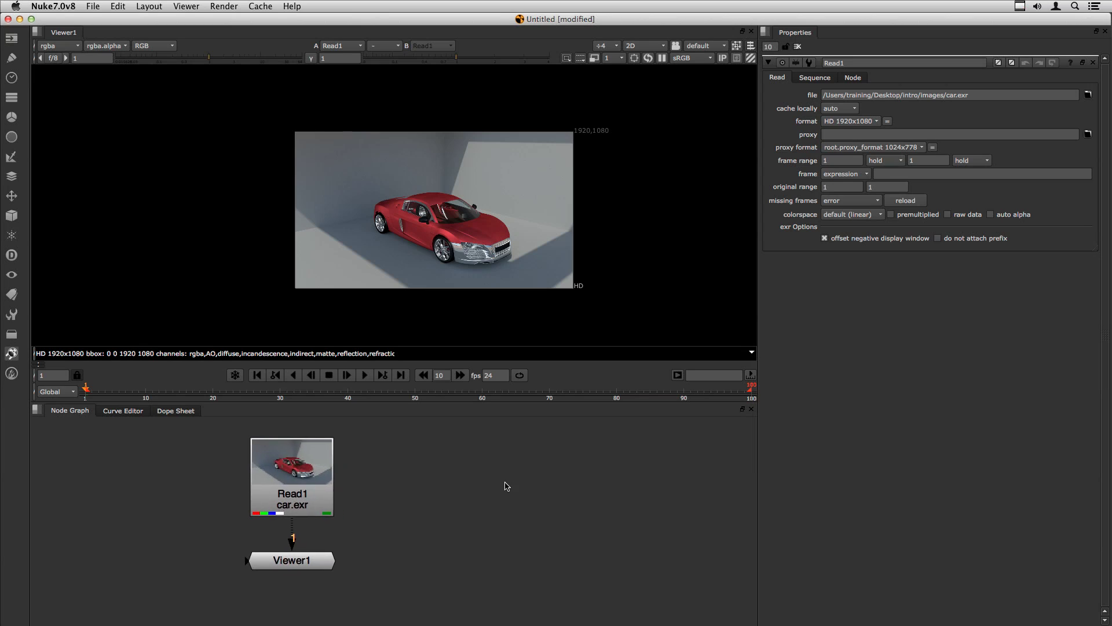
scroll(471, 492, "down", 1)
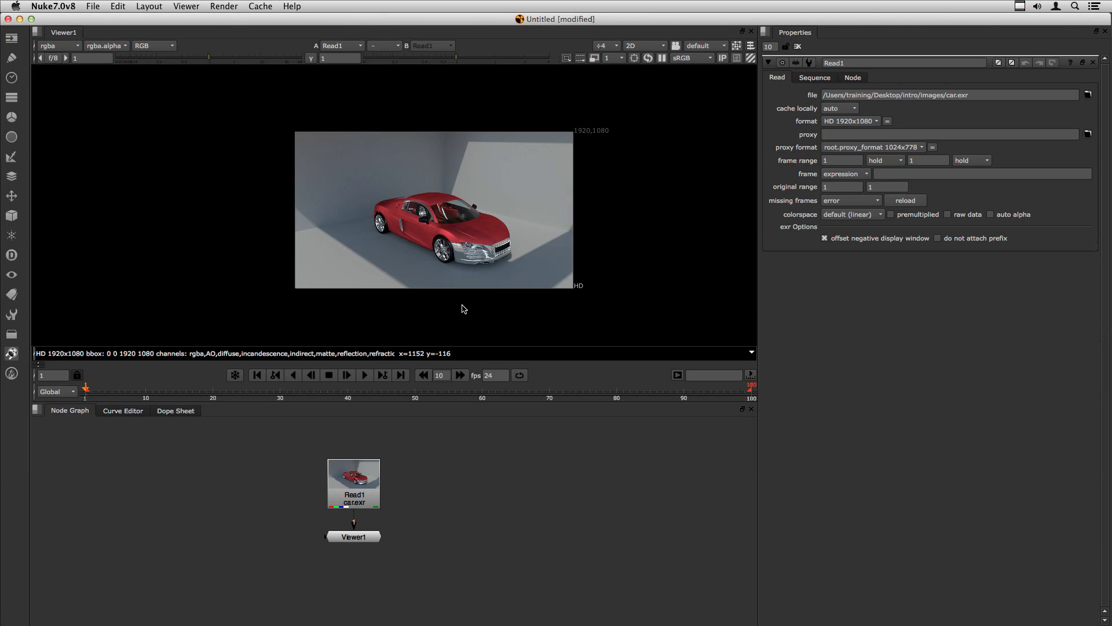
scroll(464, 309, "up", 1)
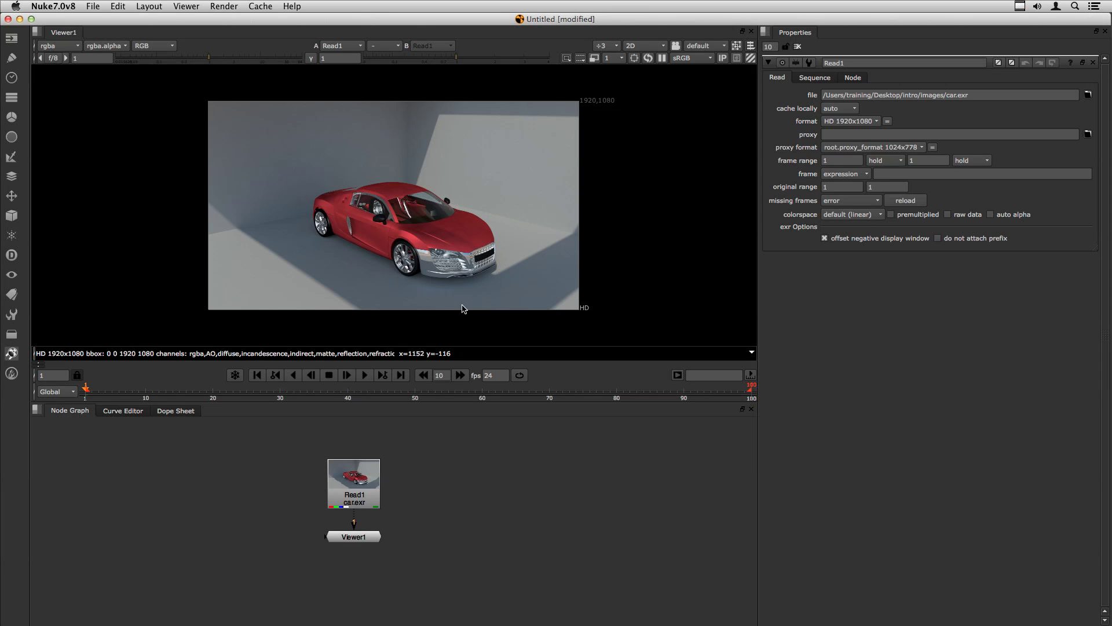
scroll(464, 308, "up", 1)
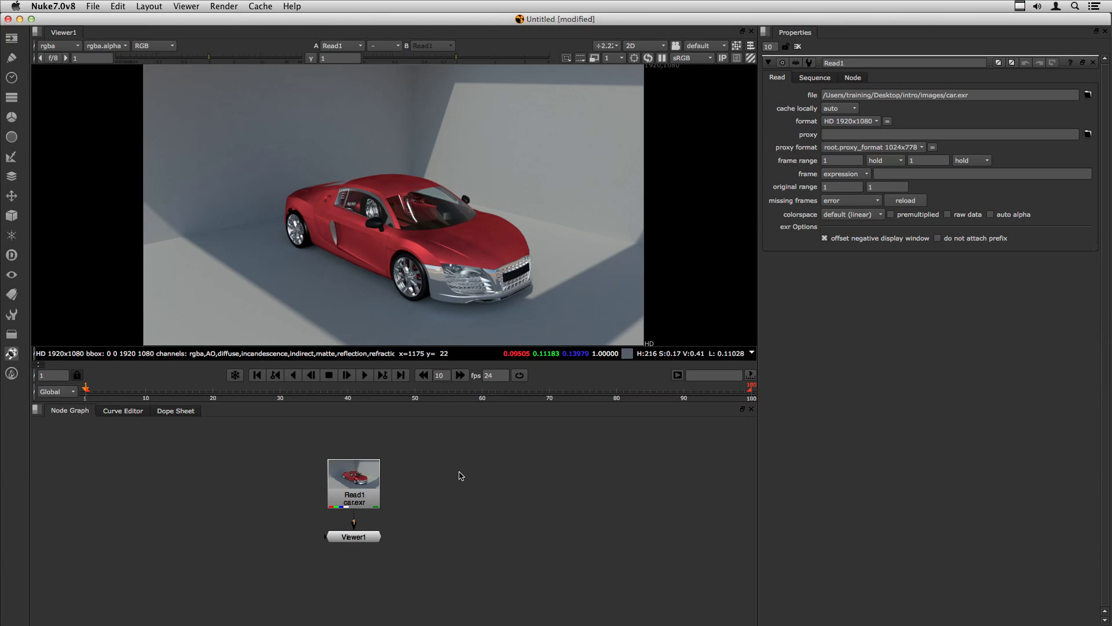
- Frame the Viewer1 and Read1 nodes in the Node Graph, and recentre on Read1 after panning away from it
key("f")
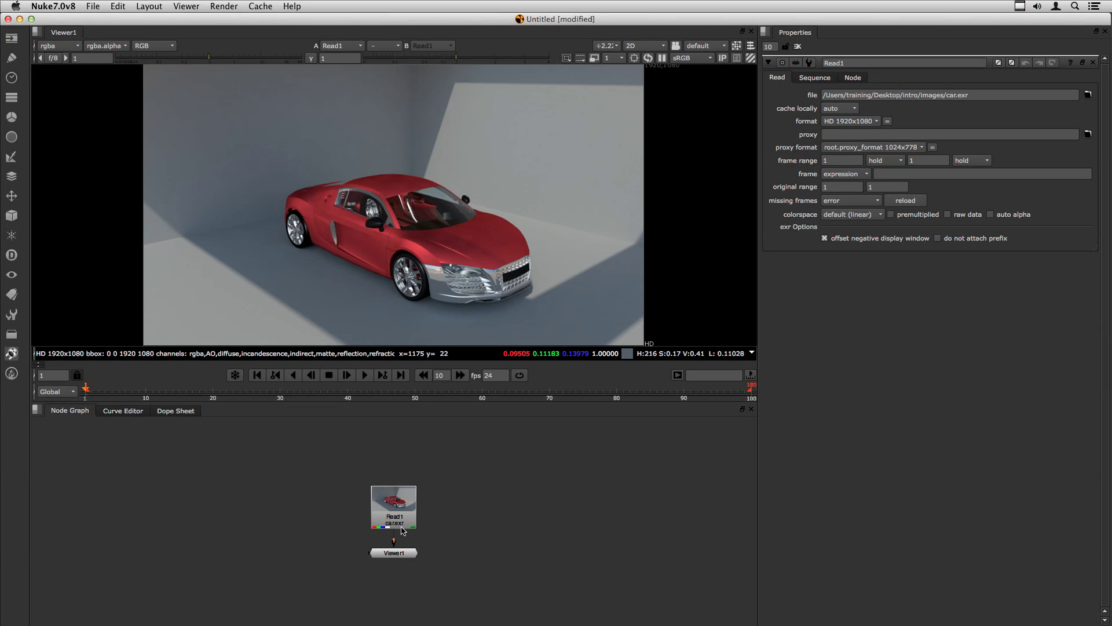
left_click(402, 554)
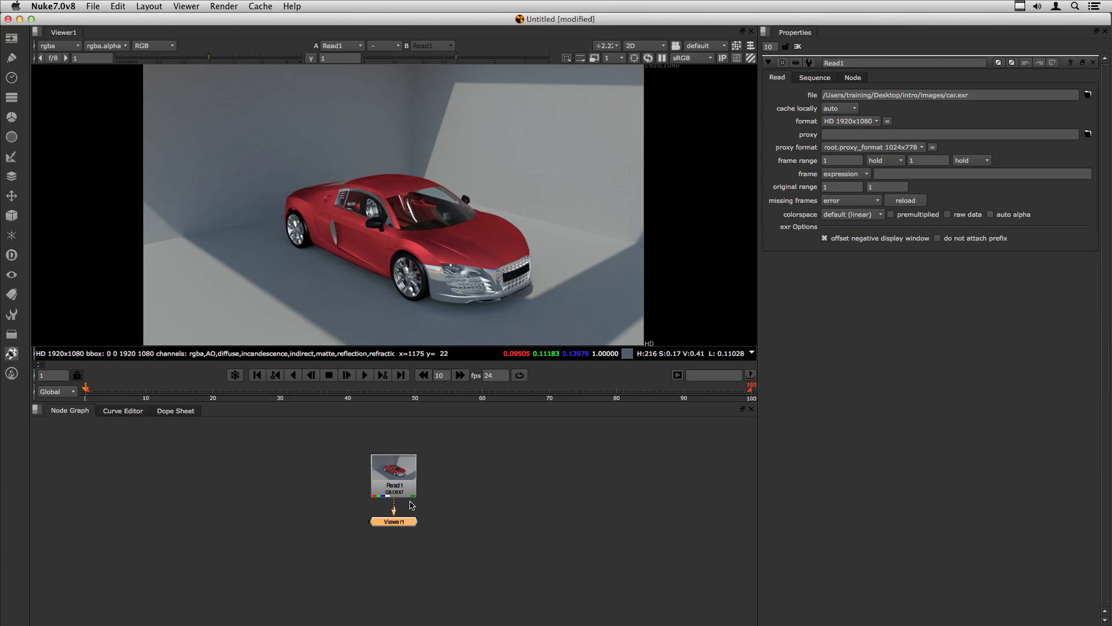
scroll(414, 502, "up", 5)
left_click(375, 504)
key("f")
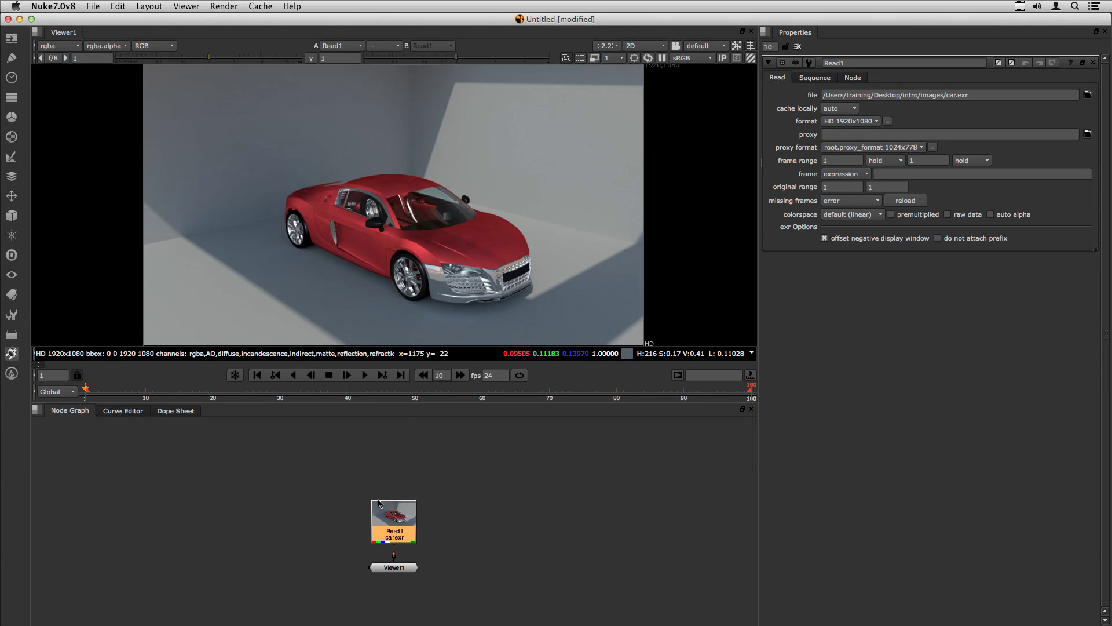
left_click(505, 510)
middle_click_drag(544, 509, 497, 508)
left_click(366, 519)
middle_click_drag(576, 512, 282, 499)
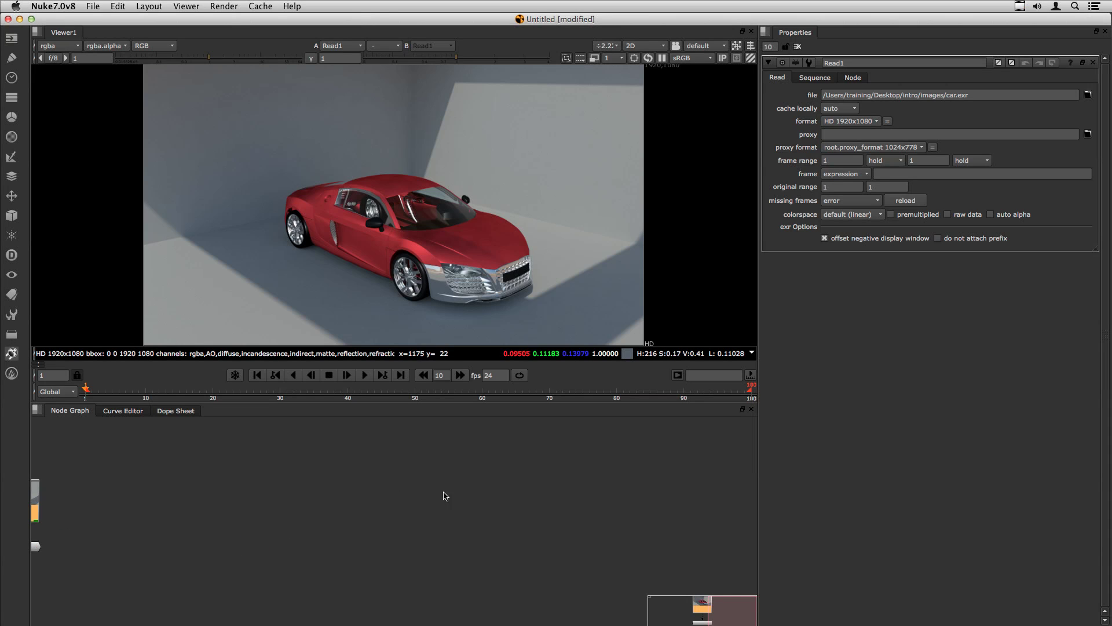
middle_click_drag(444, 494, 273, 504)
key("f")
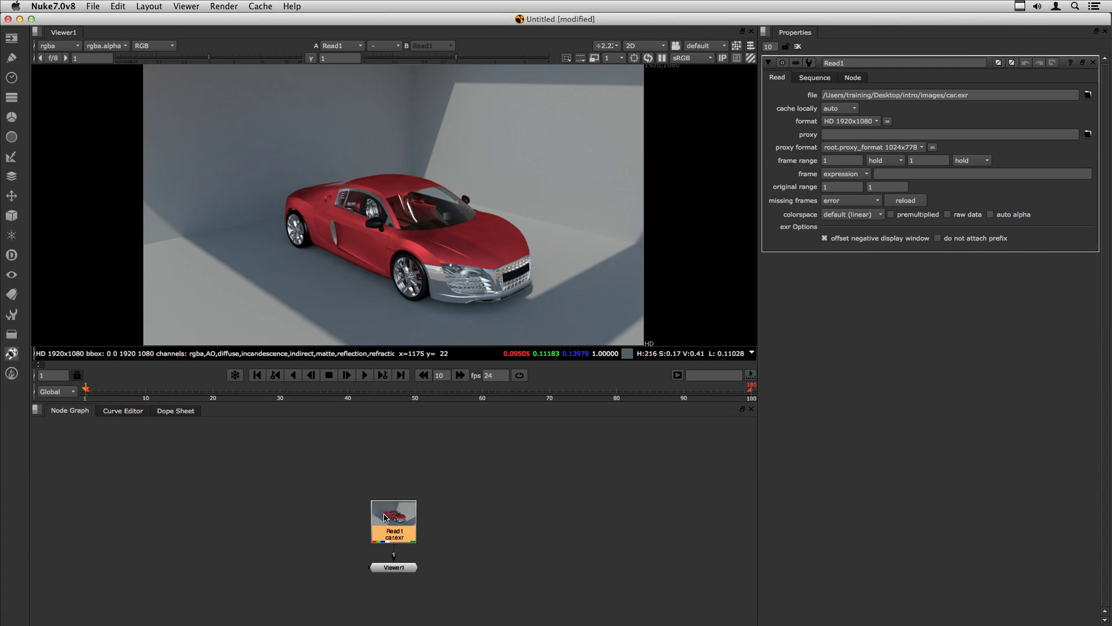
- Examine the context commands offered in the Viewer and in the Node Graph, including the Render and Keyer groups
right_click(374, 212)
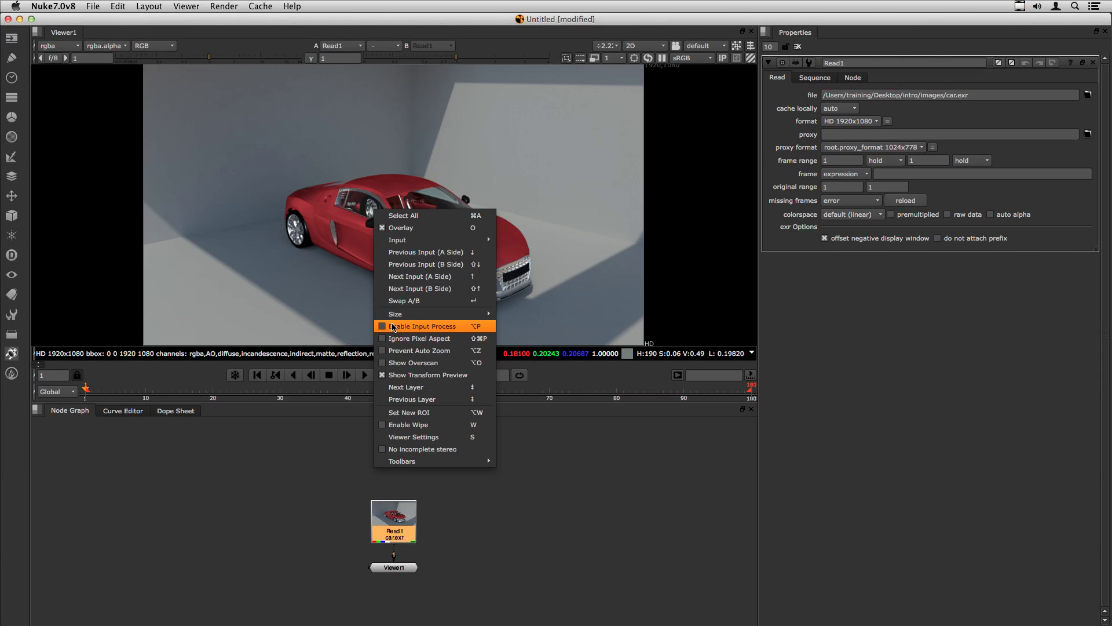
left_click(477, 484)
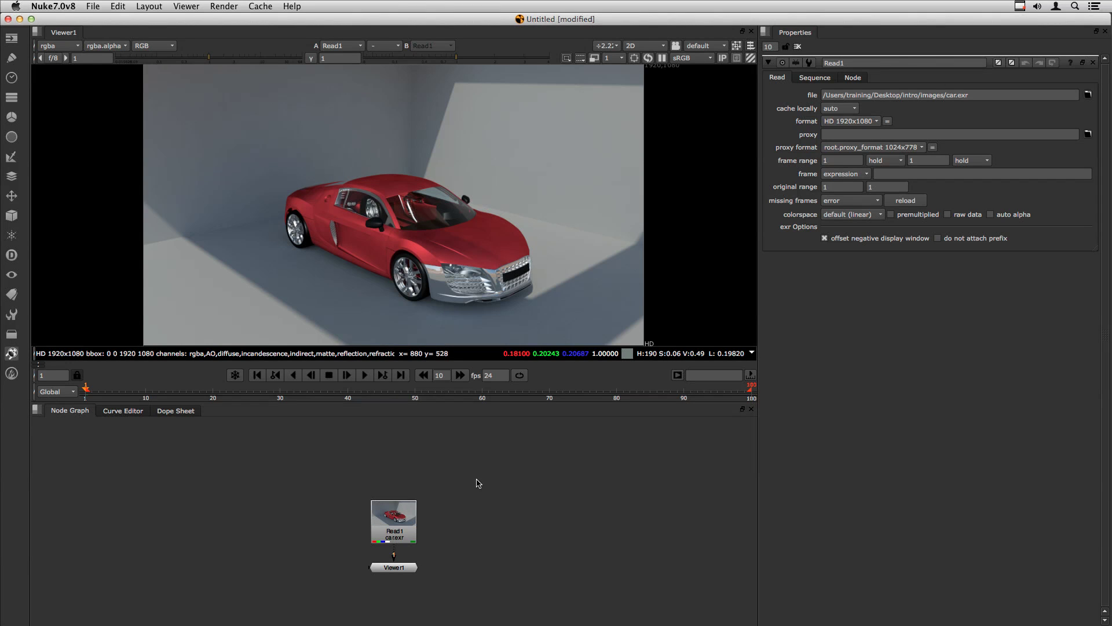
right_click(478, 484)
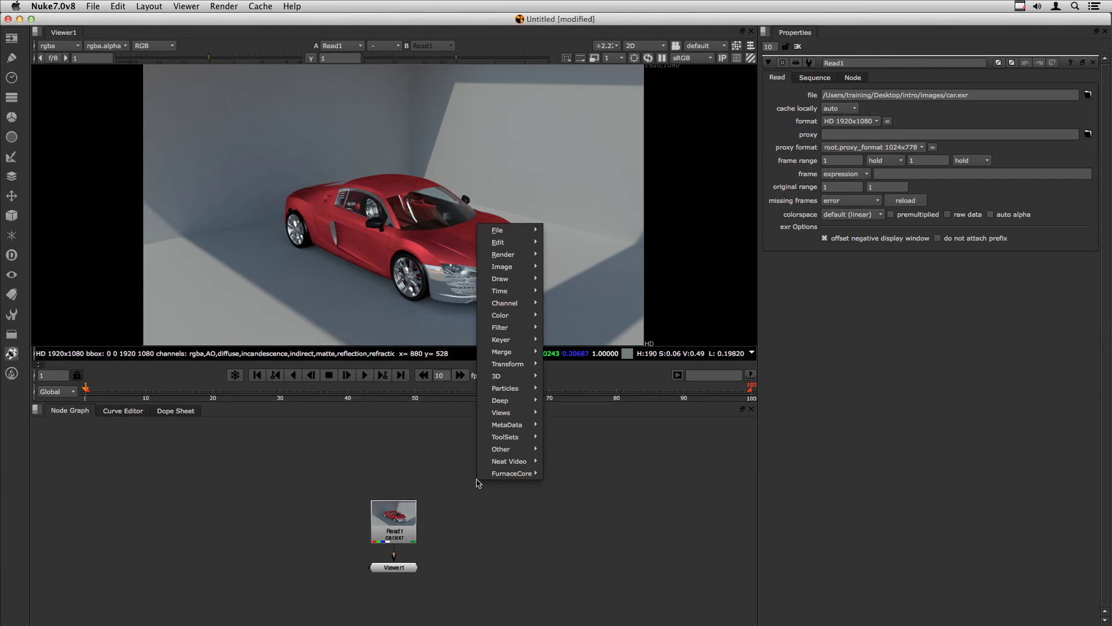
mouse_move(502, 231)
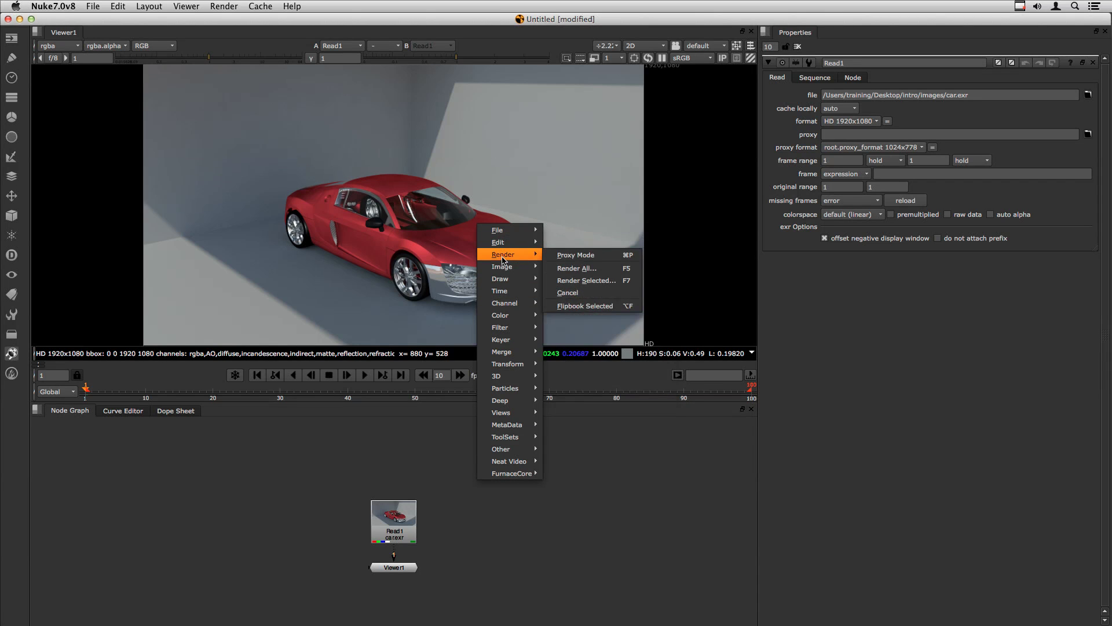
mouse_move(491, 355)
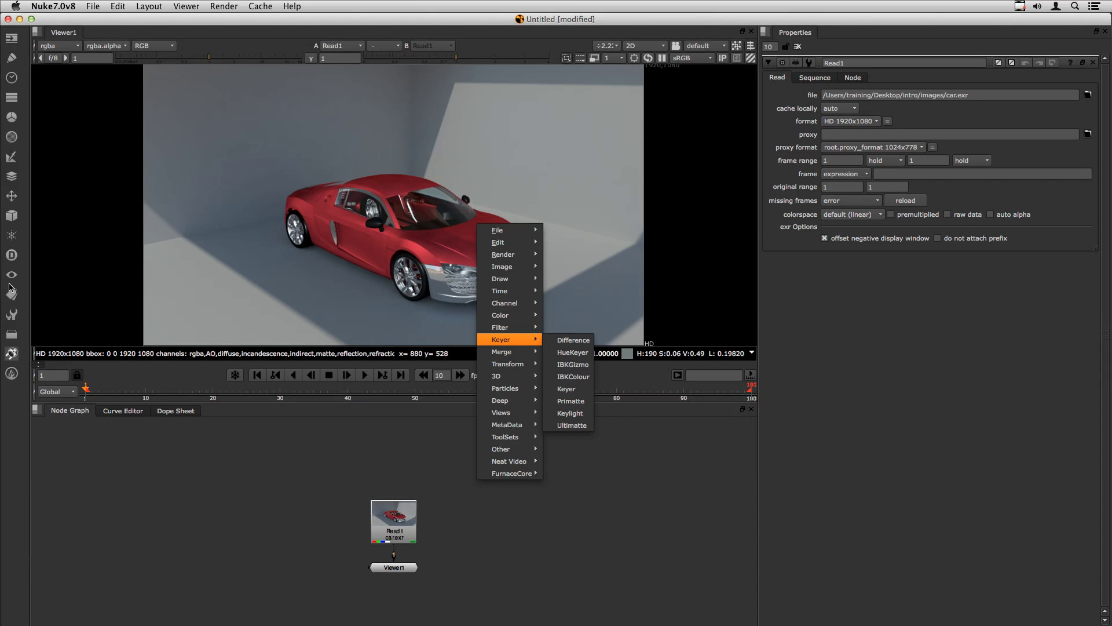
left_click(421, 467)
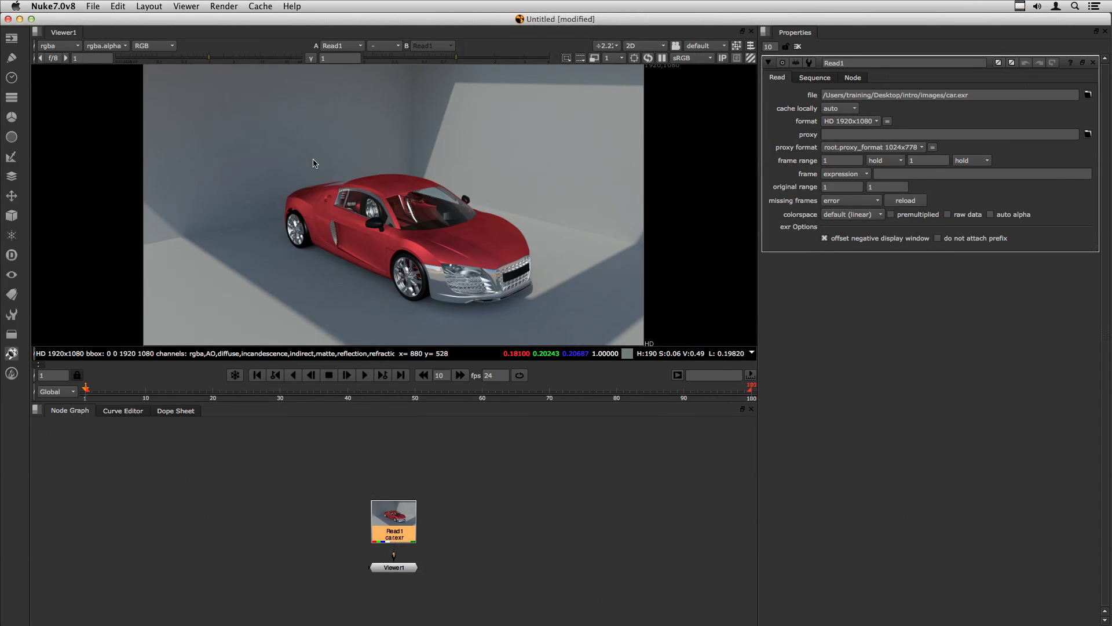
- Restore Layout 2 and then Layout 3 to compare how they arrange the panes
left_click(149, 7)
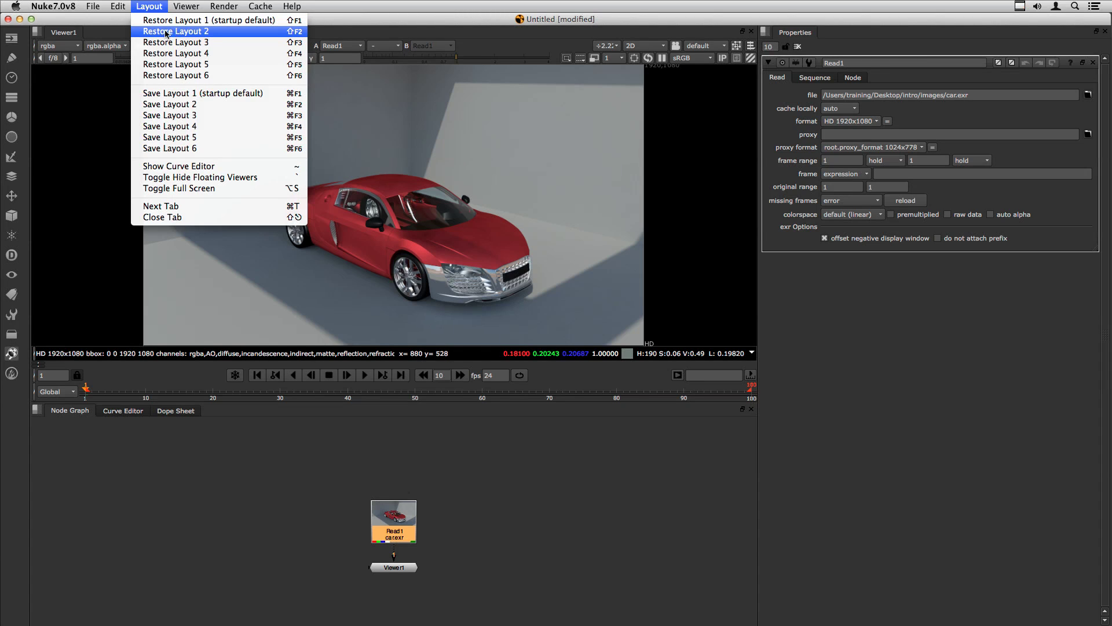
left_click(201, 36)
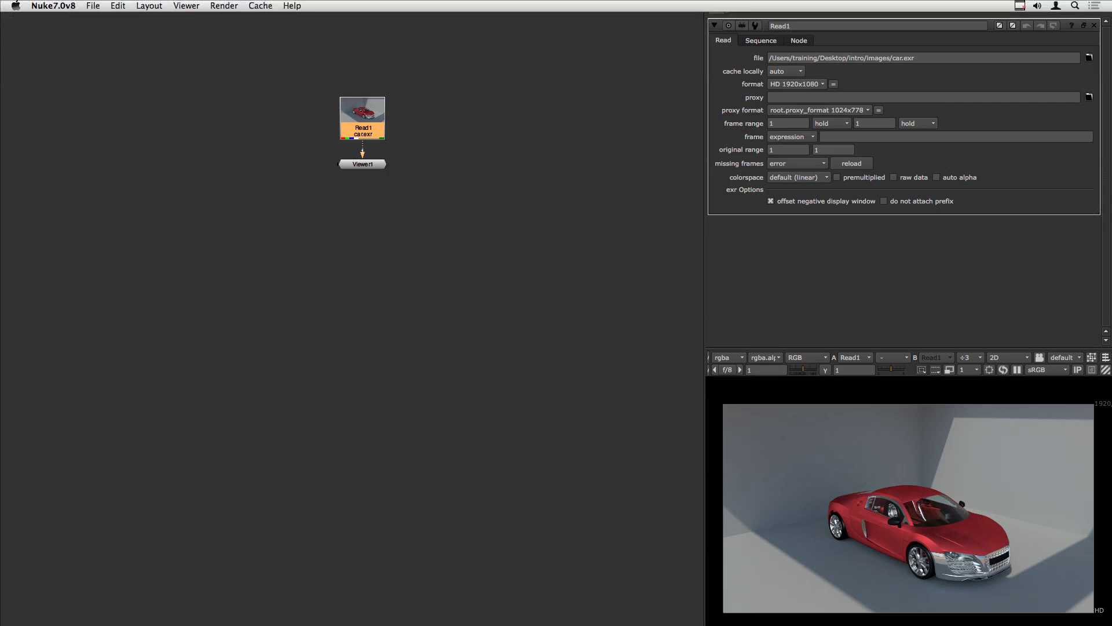
left_click(151, 6)
left_click(169, 42)
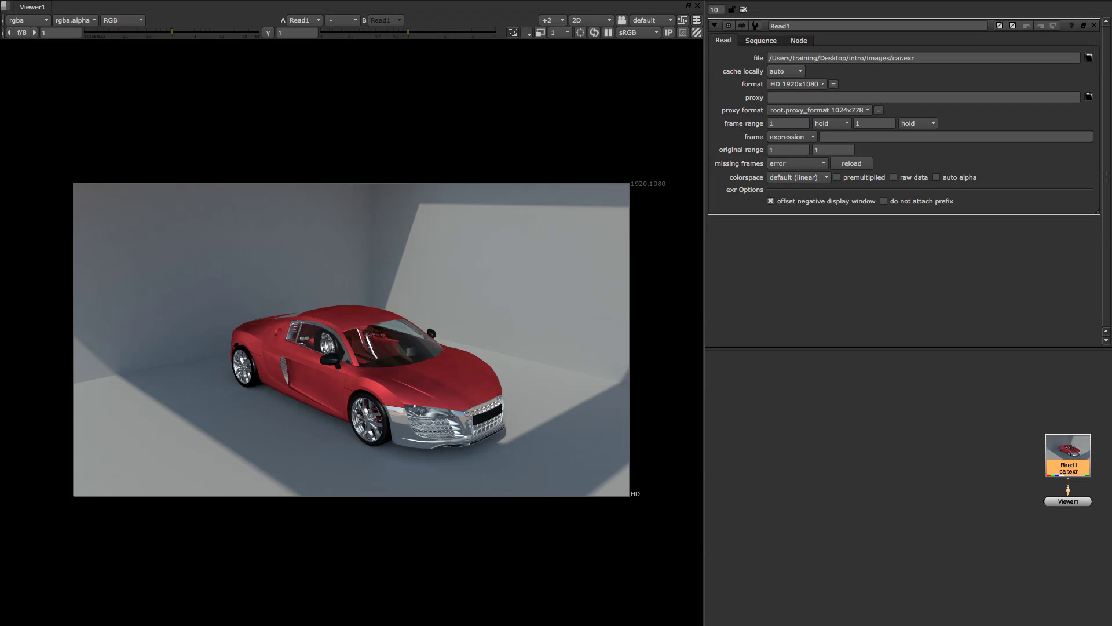
- Restore Layout 4 and enter the test text "fgfgdfdgfdgfdgfdg" in the Script Editor's input area
mouse_move(226, 1)
left_click(148, 6)
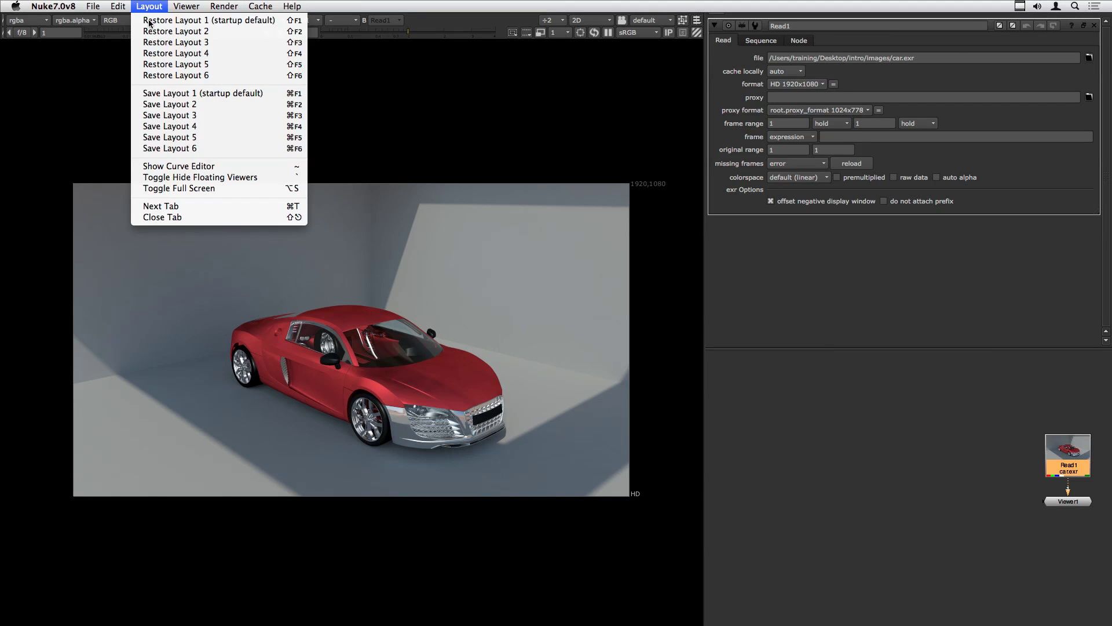
left_click(162, 52)
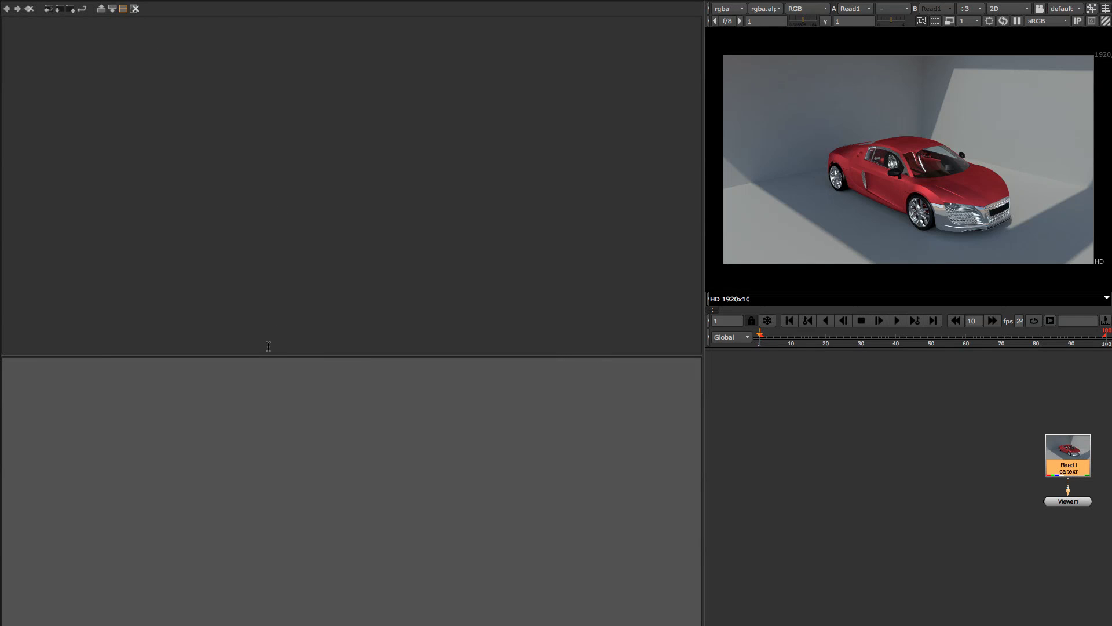
left_click(264, 400)
type("fgfgdfdgfdgfdgfdg")
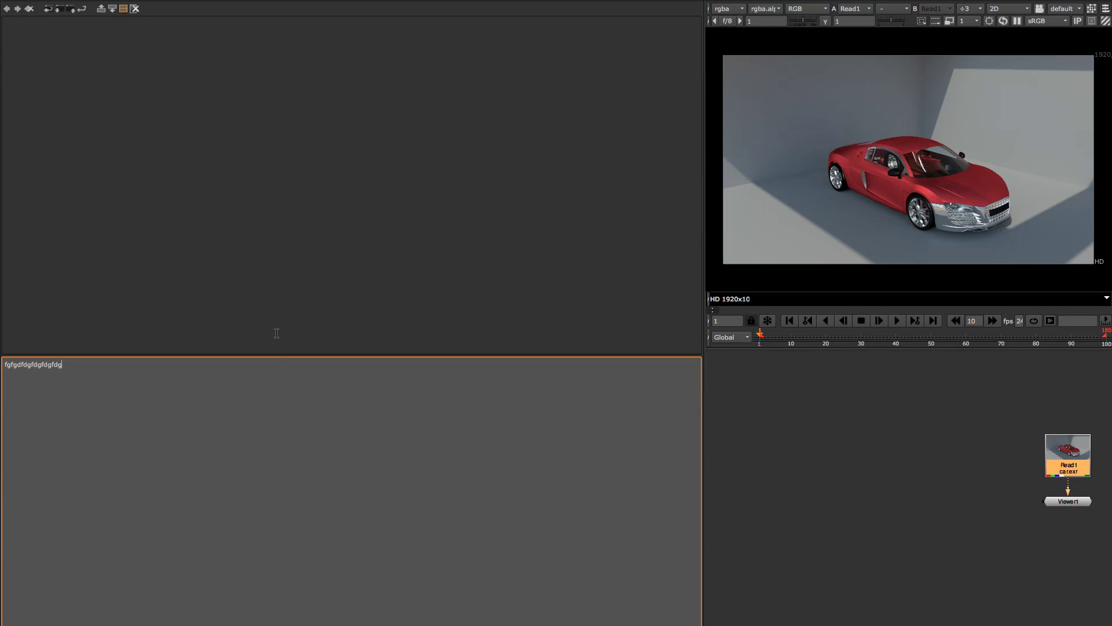
- Restore Layout 6 and move its floating Viewer window up beside the Read1 node
left_click(149, 6)
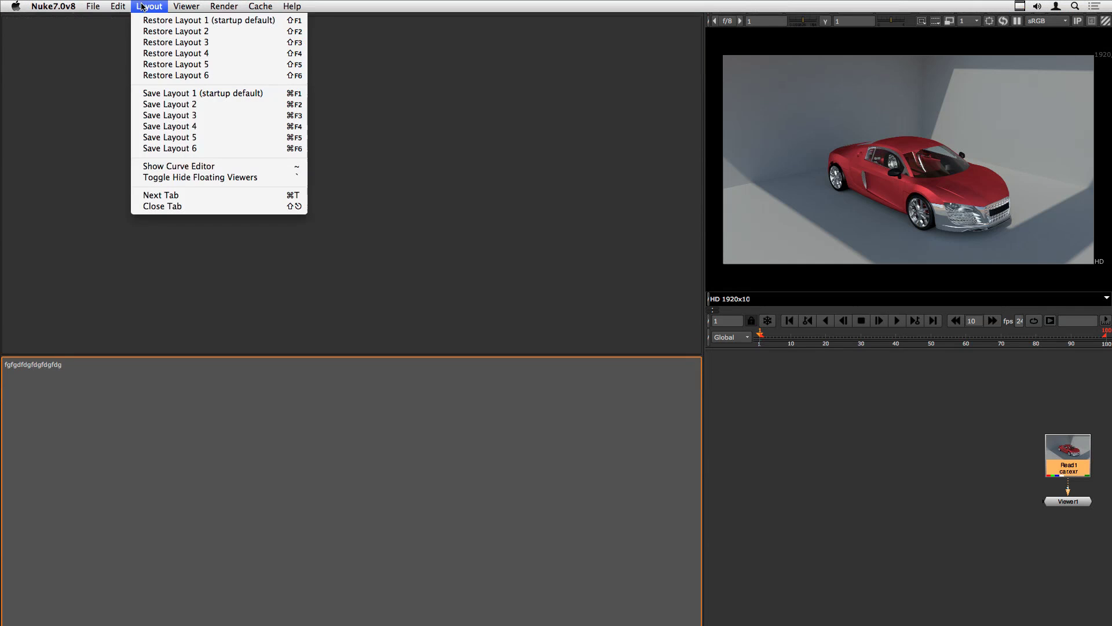
left_click(164, 76)
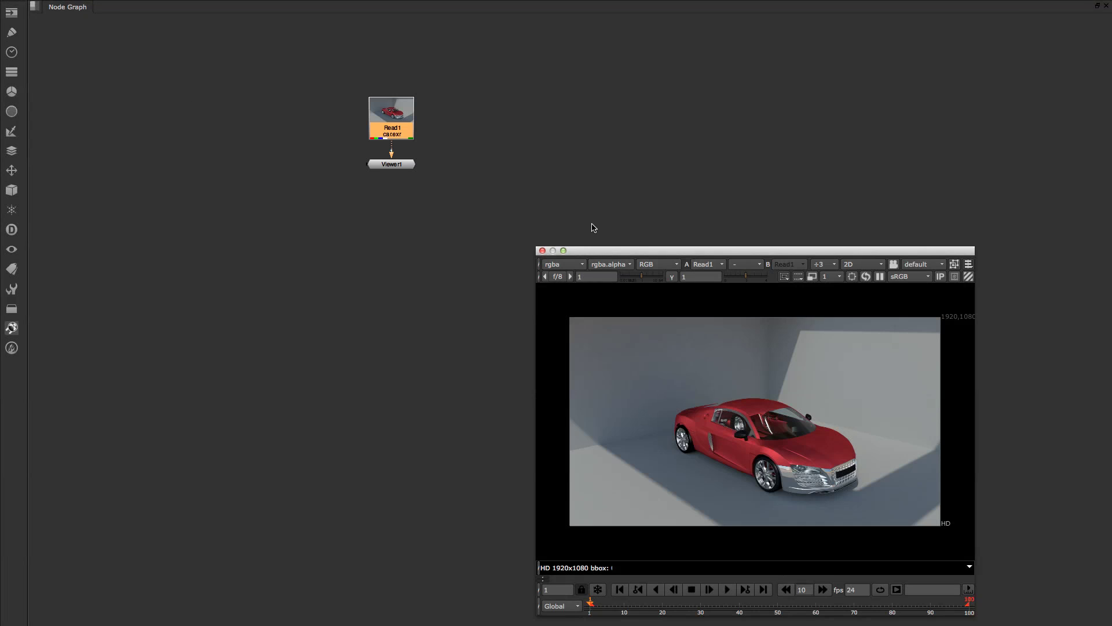
left_click_drag(639, 253, 586, 132)
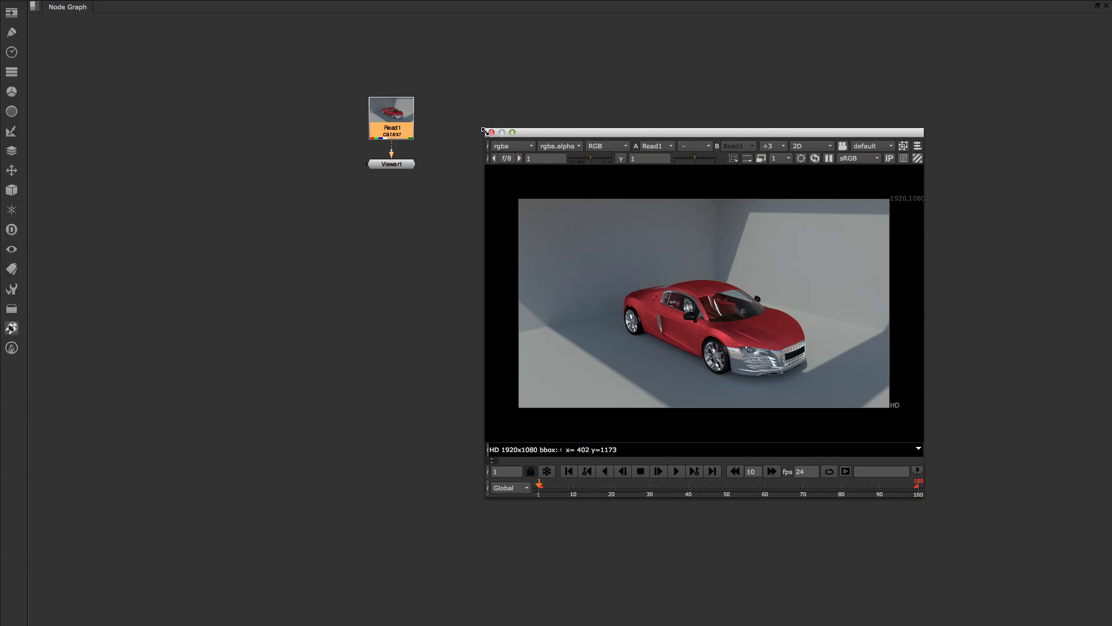
left_click(456, 135)
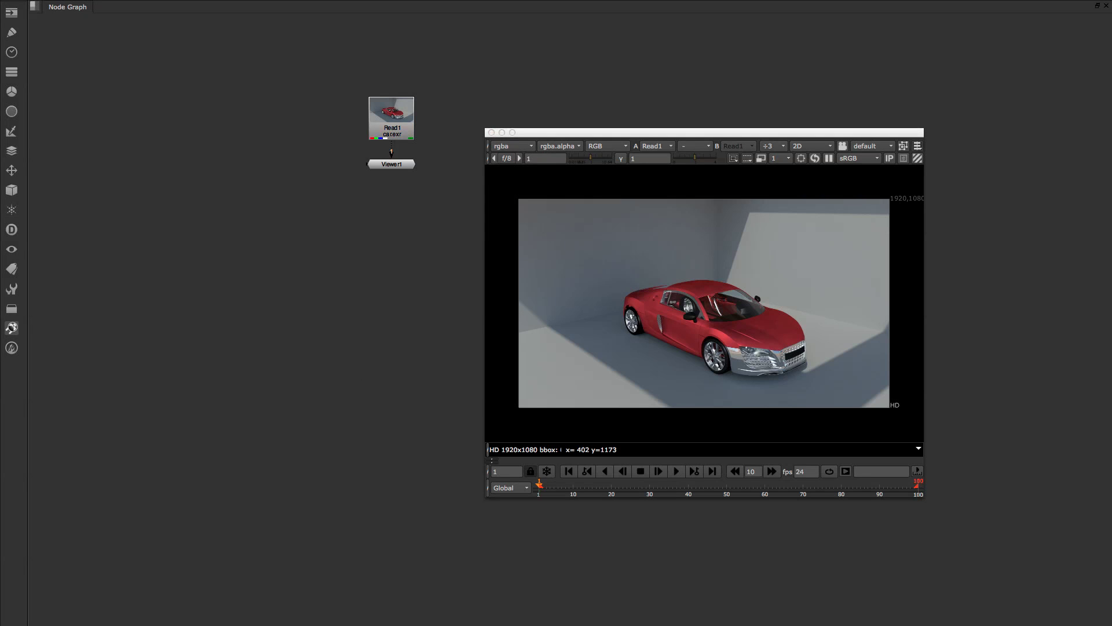
- Return to the startup default arrangement by restoring Layout 1
left_click(149, 6)
left_click(160, 24)
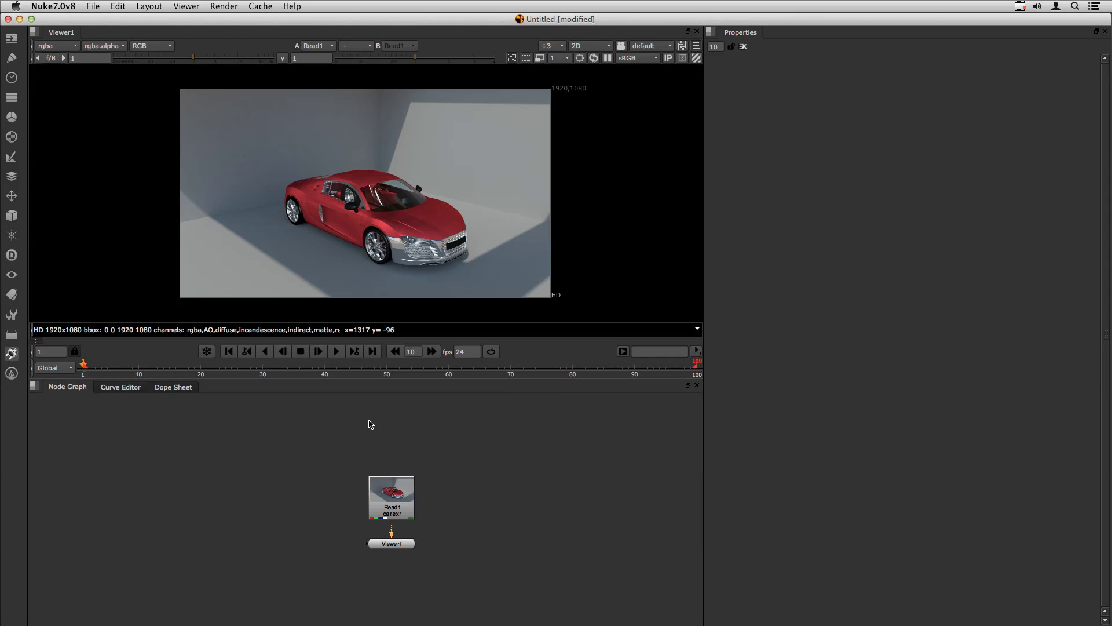
- Float the Properties pane as a separate window, shift it slightly, and close it
left_click(711, 32)
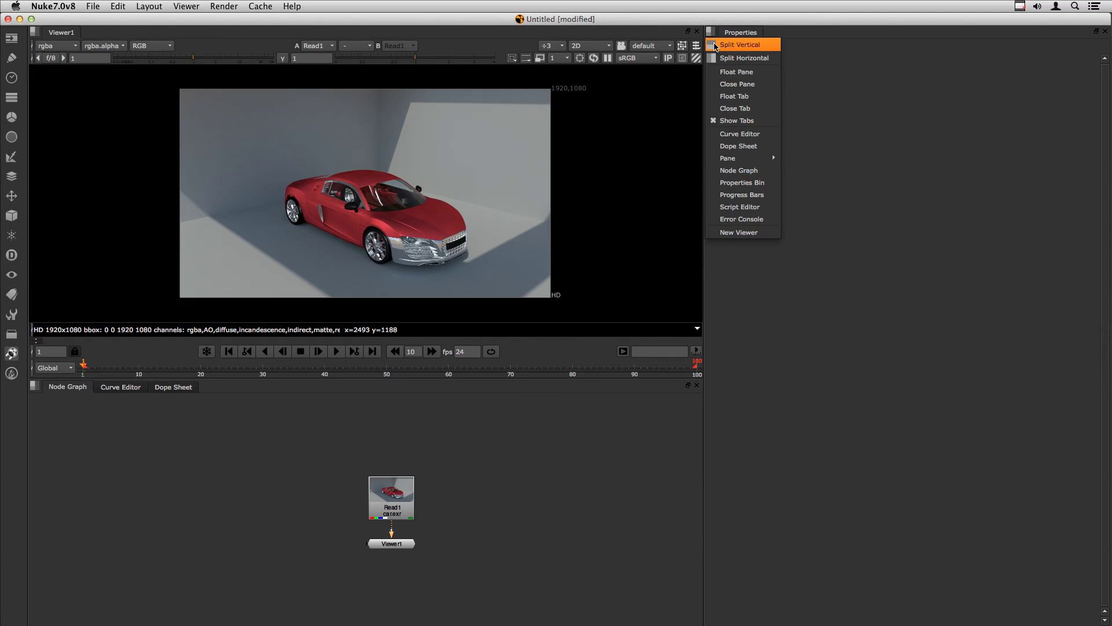
left_click(735, 72)
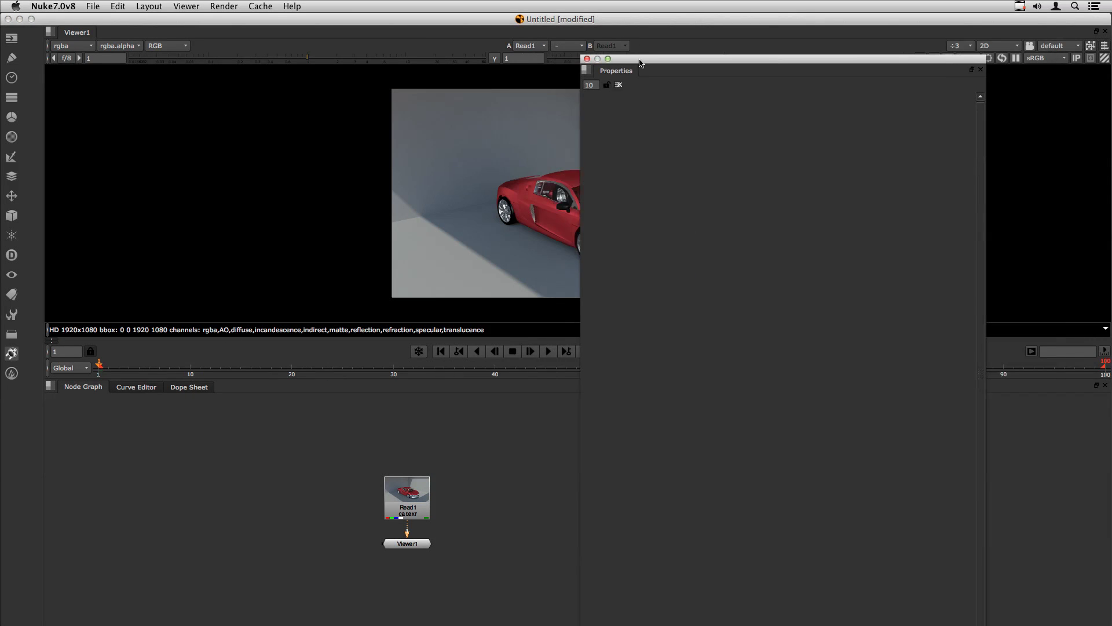
mouse_move(640, 63)
left_mouse_down()
mouse_move(569, 106)
mouse_move(750, 65)
mouse_move(662, 64)
left_mouse_up()
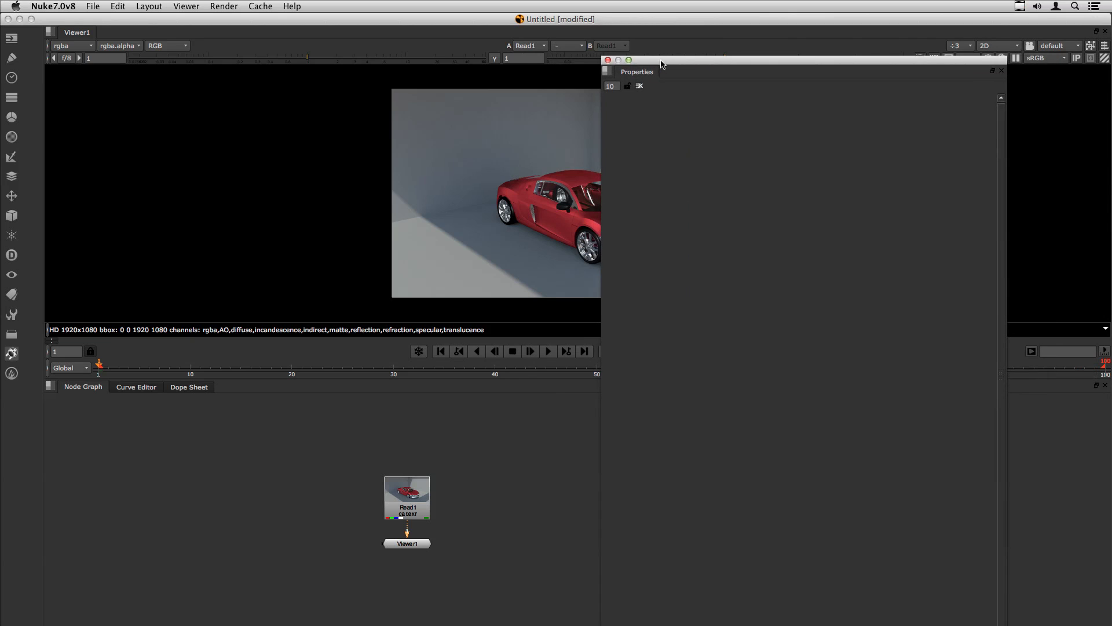
left_click(607, 61)
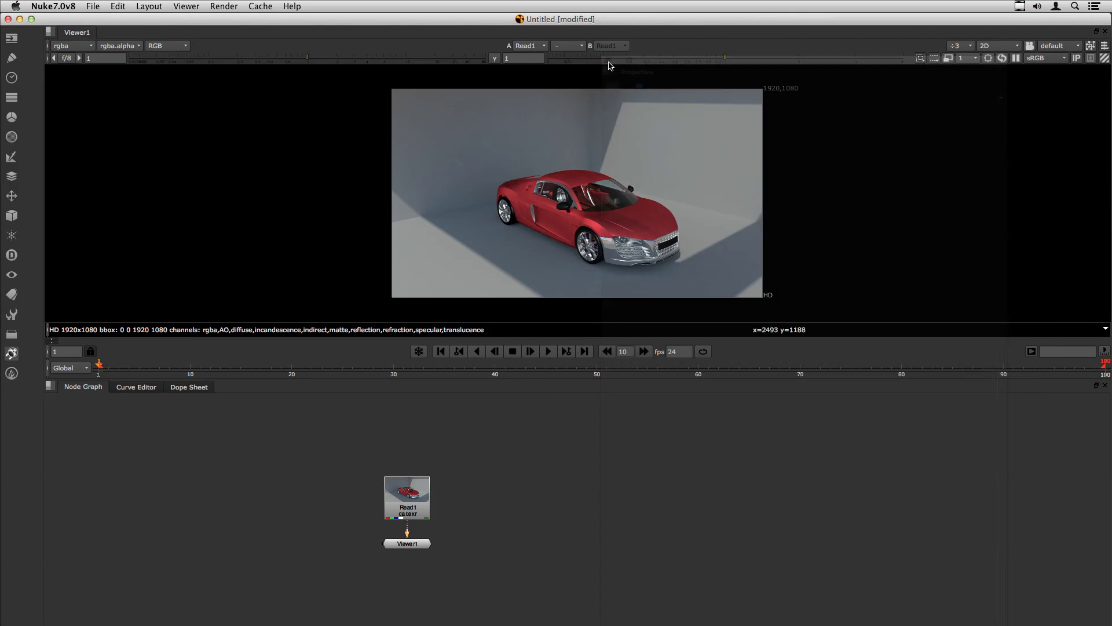
- Split the Viewer pane horizontally and move the Node Graph and Dope Sheet into the new empty pane
left_click(50, 32)
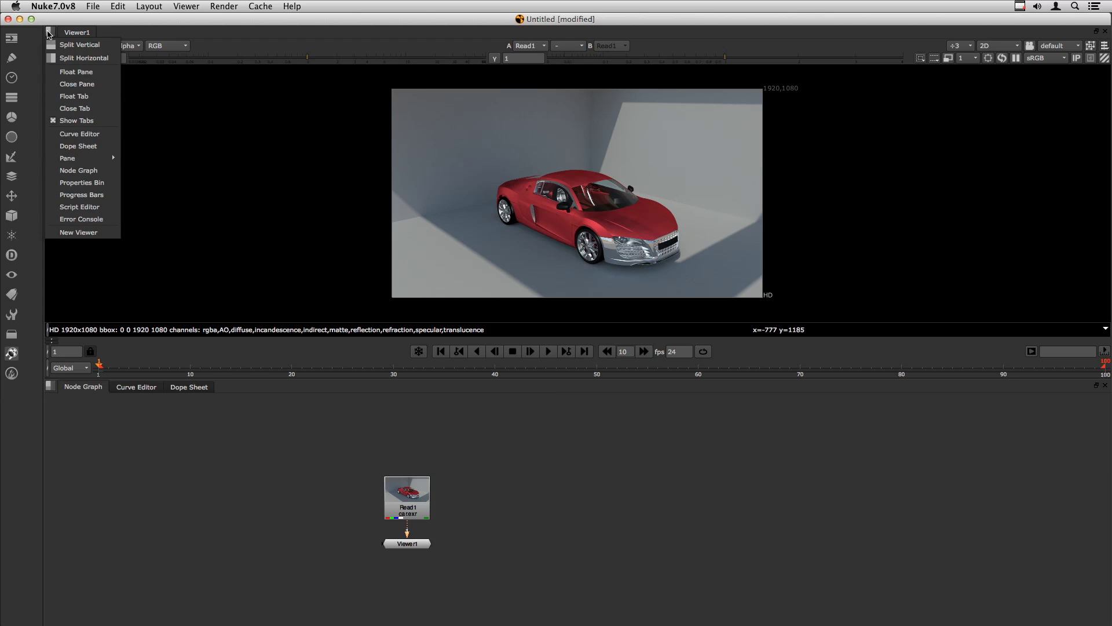
left_click(84, 58)
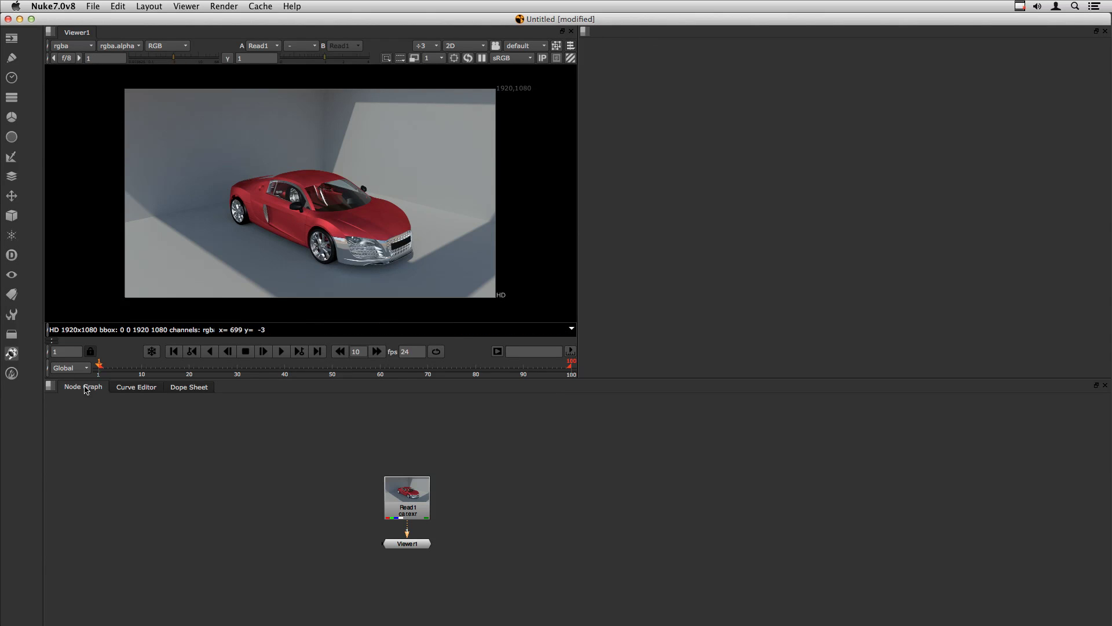
left_click_drag(87, 389, 685, 144)
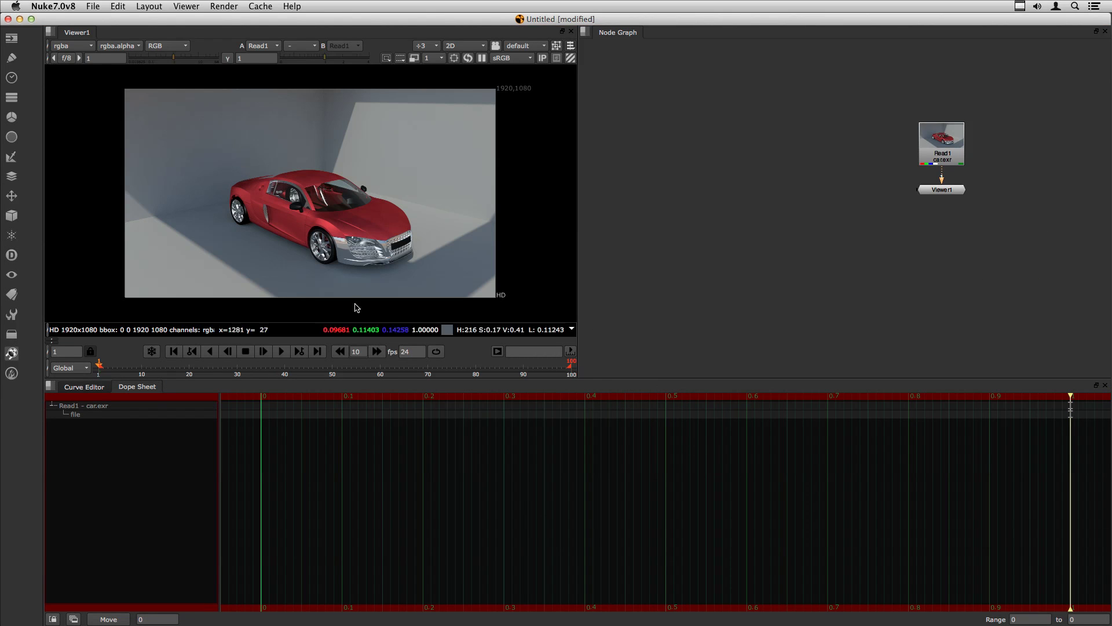
left_click_drag(137, 387, 712, 184)
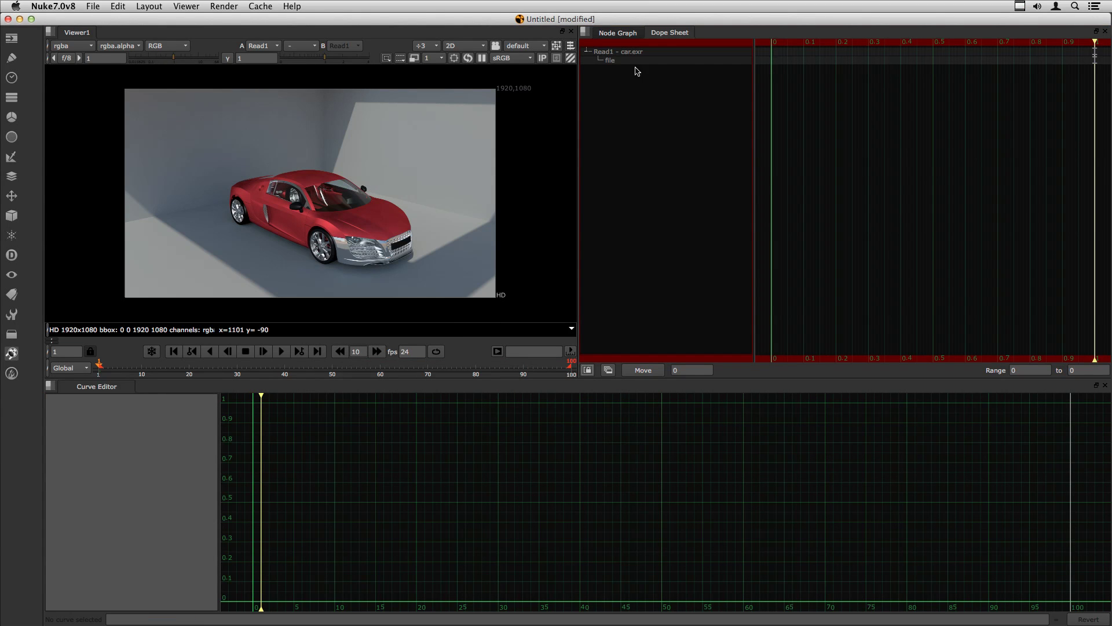
- Add an Error Console to the pane holding the Node Graph and Dope Sheet, and review its content options
left_click(585, 35)
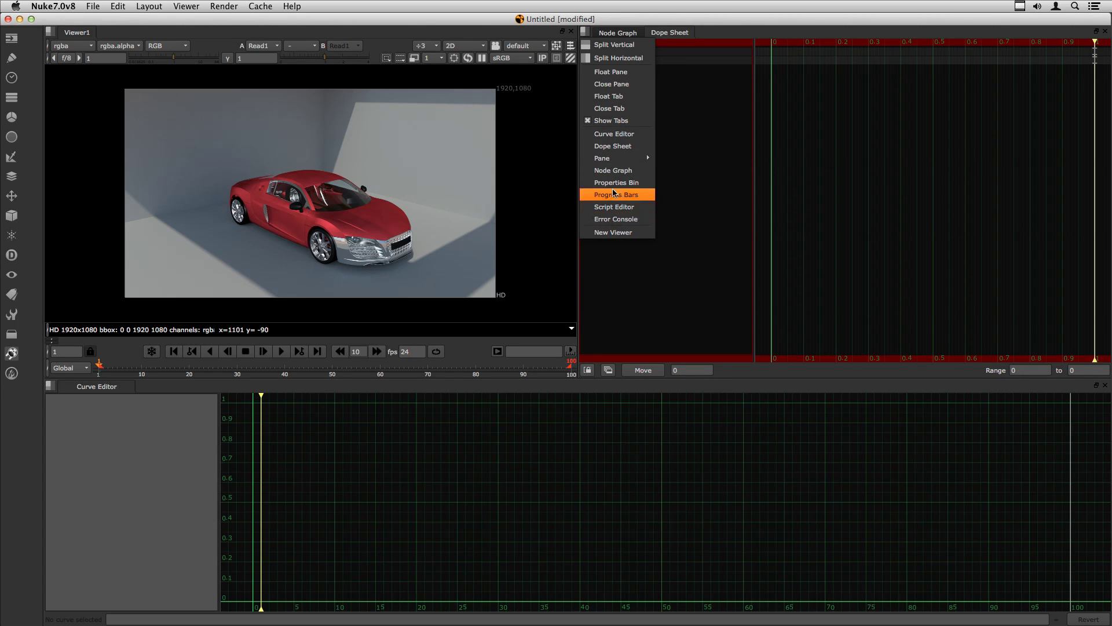
mouse_move(619, 161)
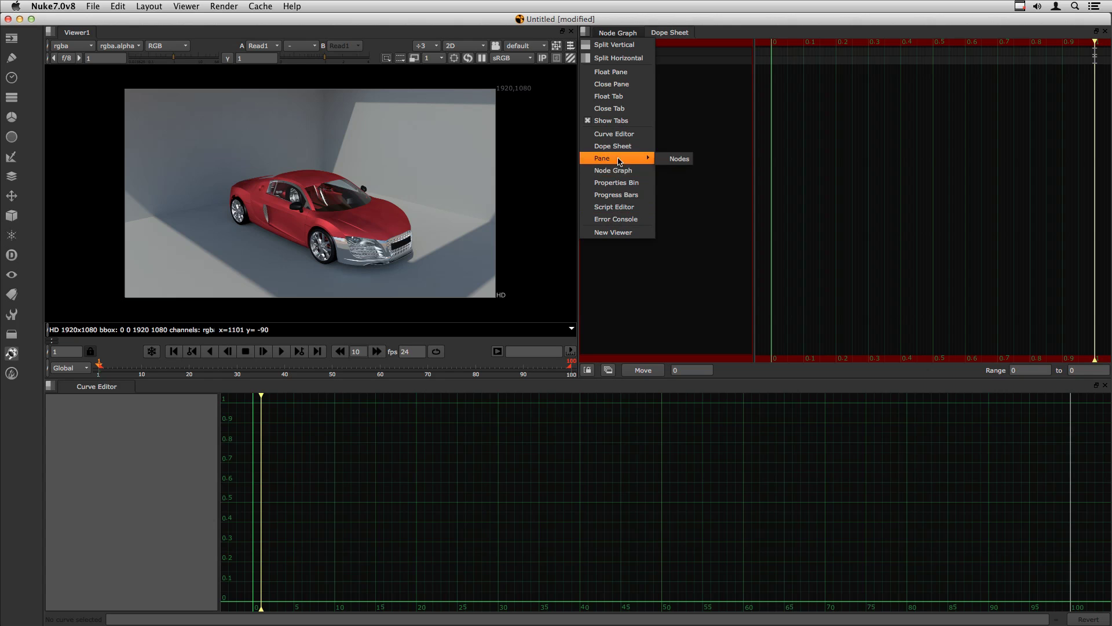
left_click(616, 220)
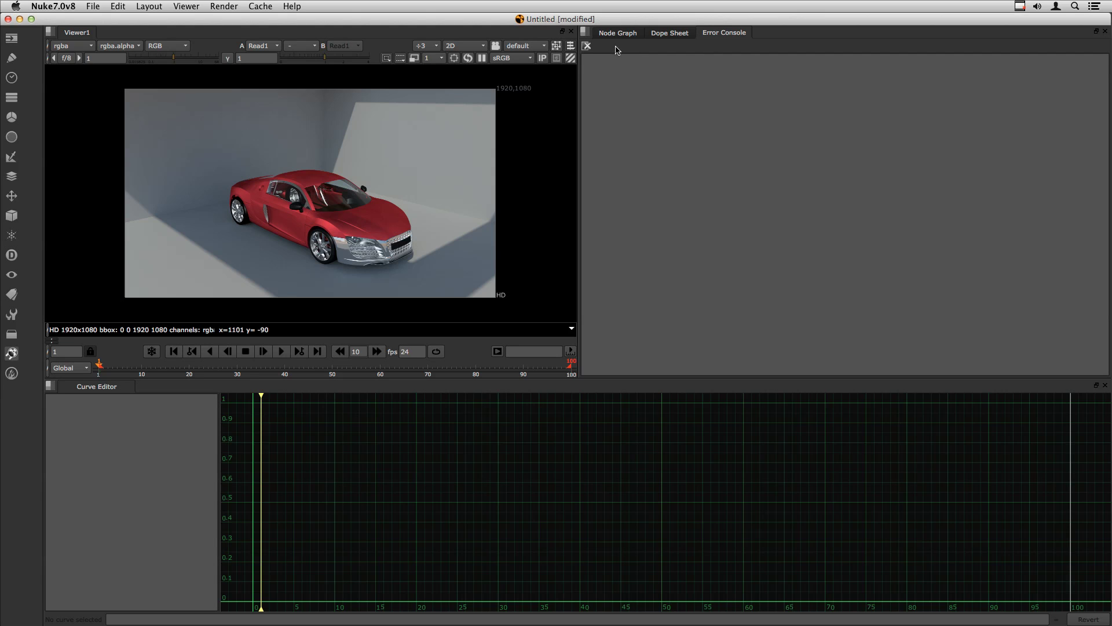
left_click(585, 31)
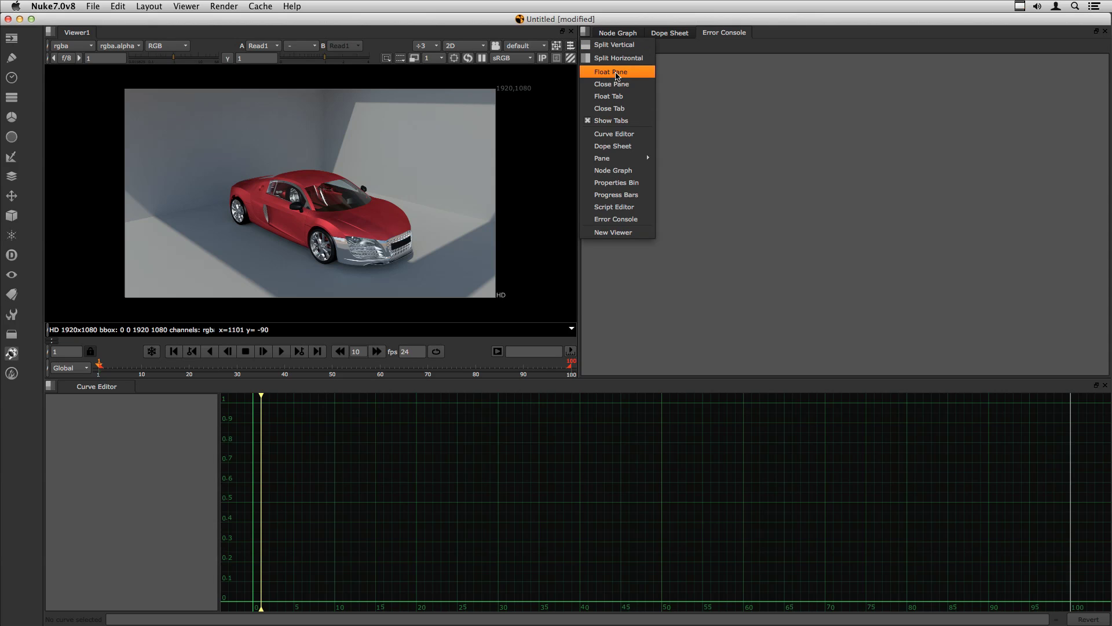
left_click(587, 34)
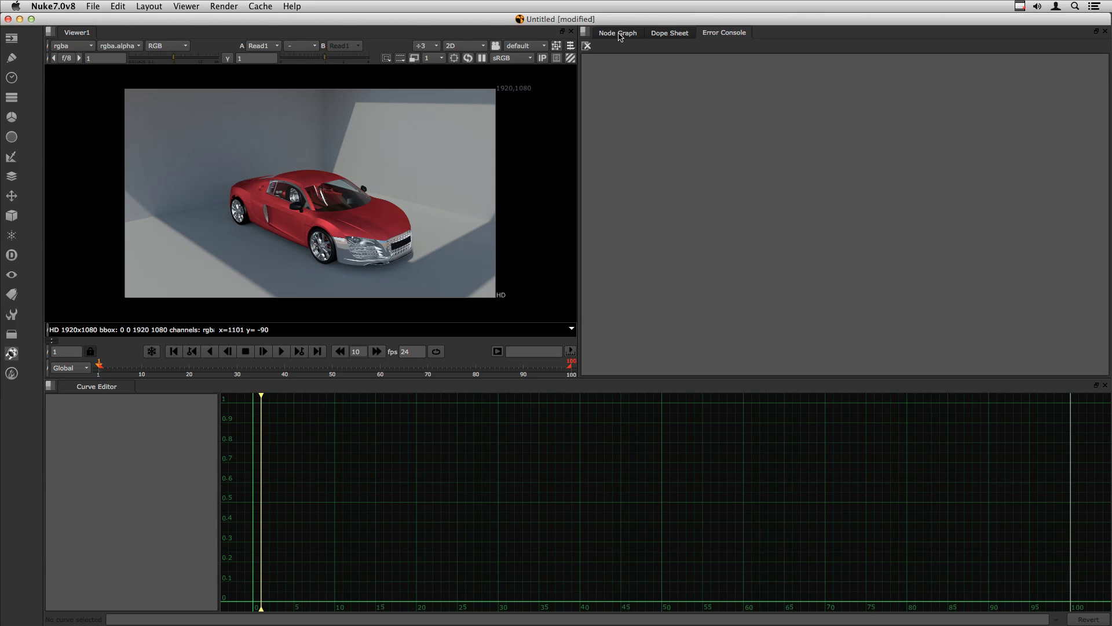
- Discard the customised pane arrangement by restoring Layout 1 (startup default), and review the layout restore and save commands
left_click(149, 6)
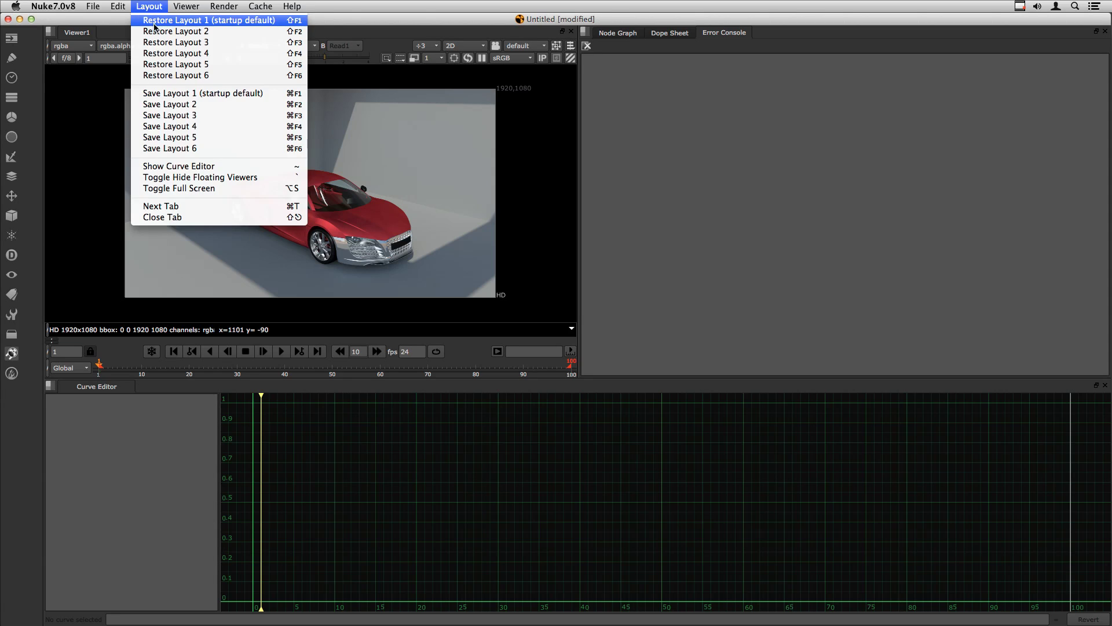
left_click(175, 21)
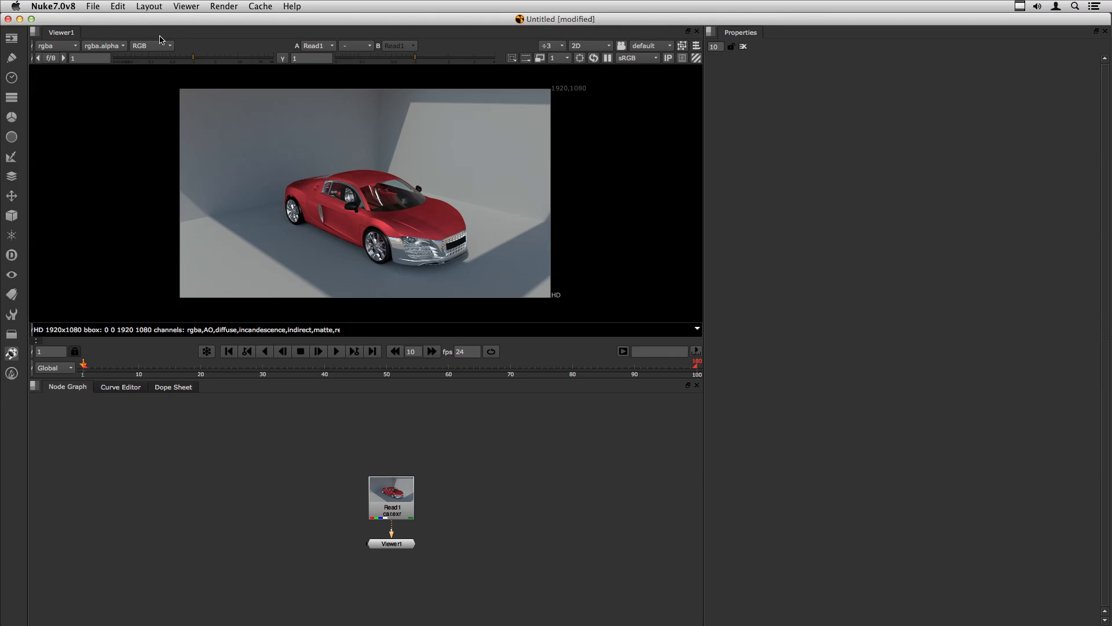
left_click(145, 5)
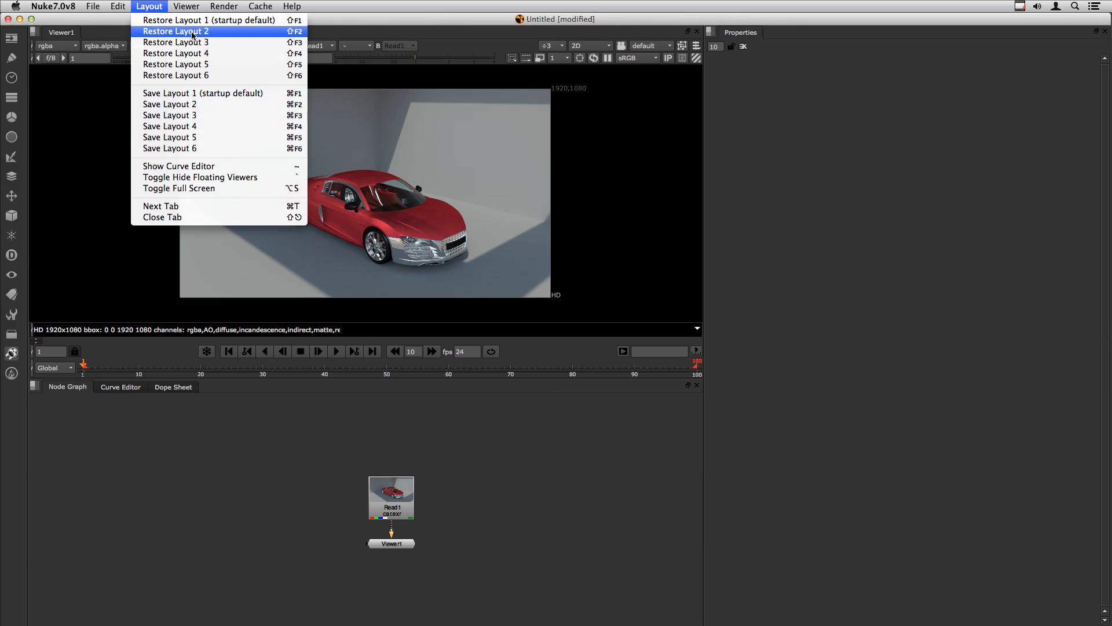
left_click(485, 397)
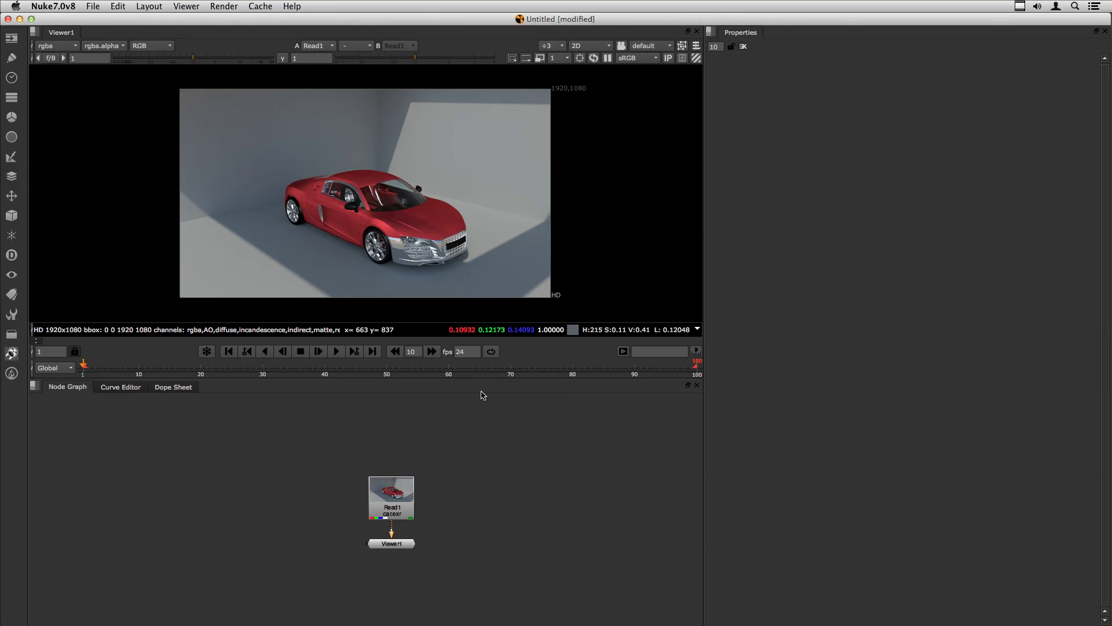